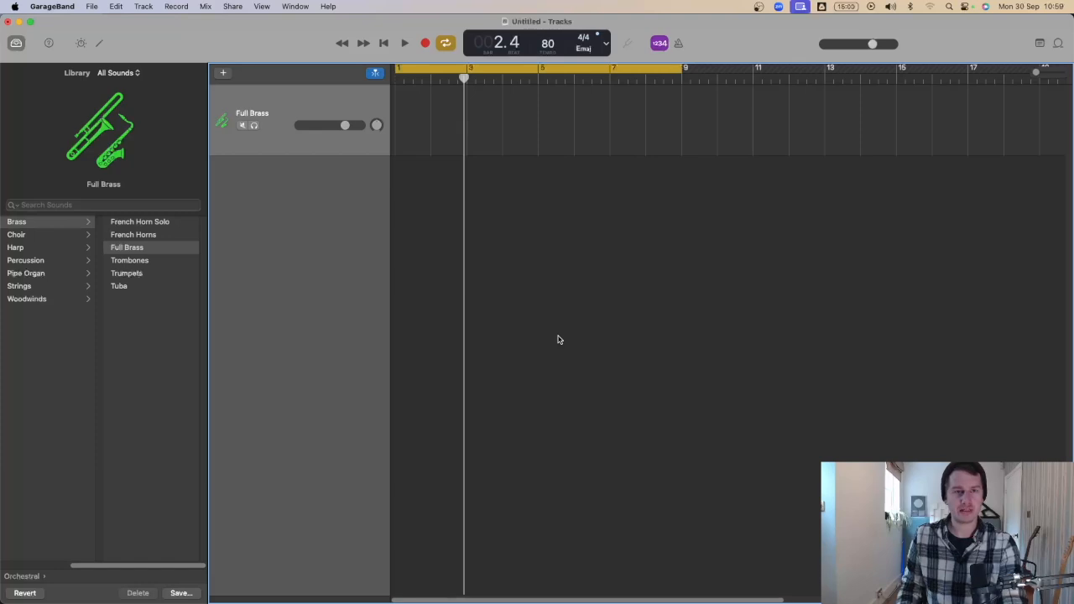
- Switch to Logic Pro to view its project window, and return to GarageBand
key("super+Tab")
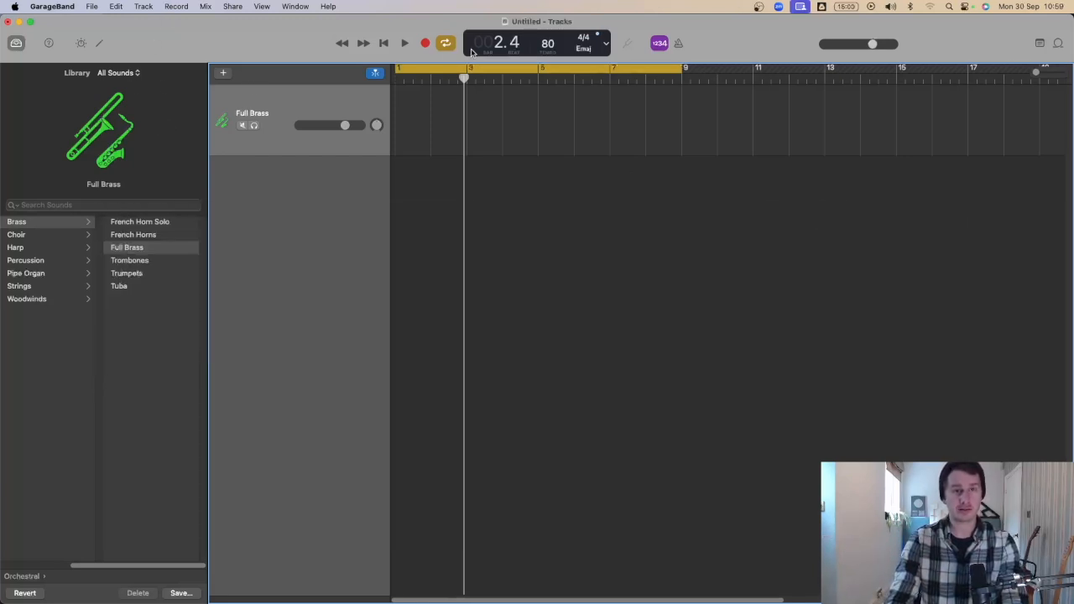
key("super+Tab")
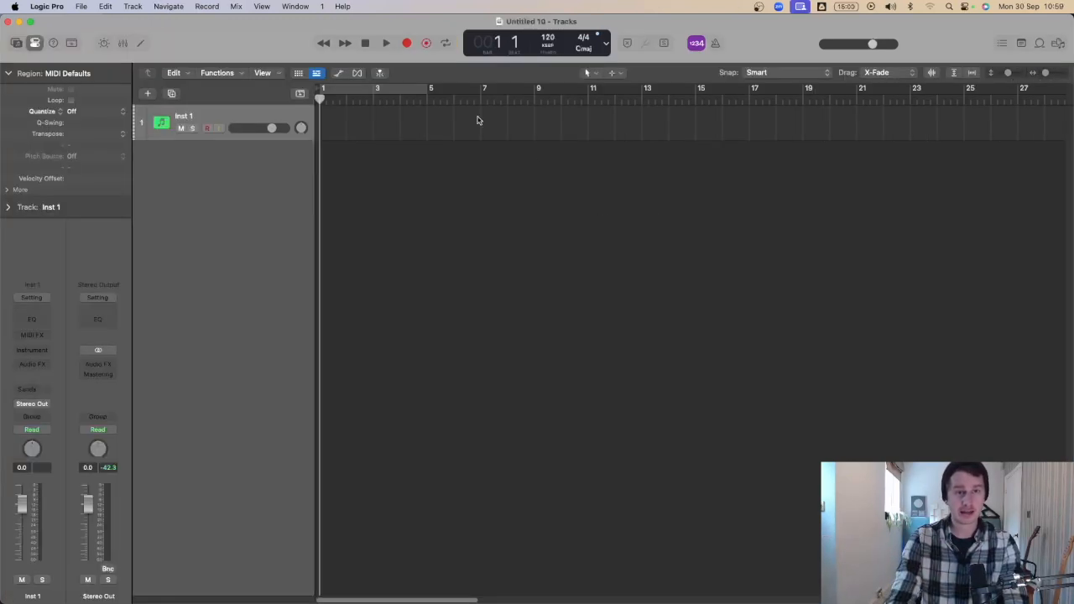
key("super+Tab")
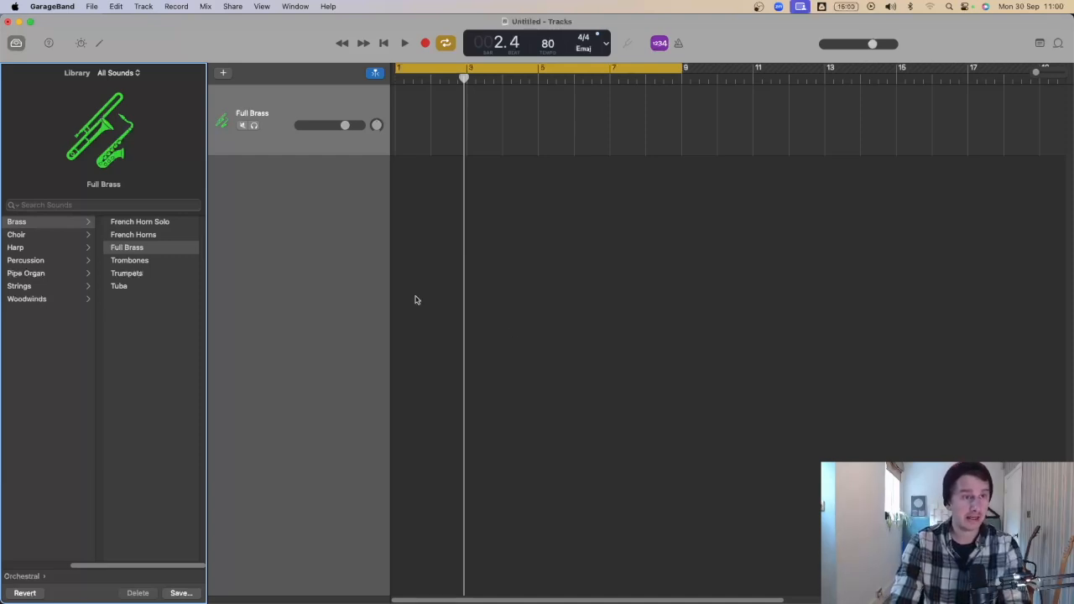
- Browse the sound library categories from Bass through Mallet, and load the Orchestral Harp sound onto the Full Brass track
scroll(45, 564, "left", 5)
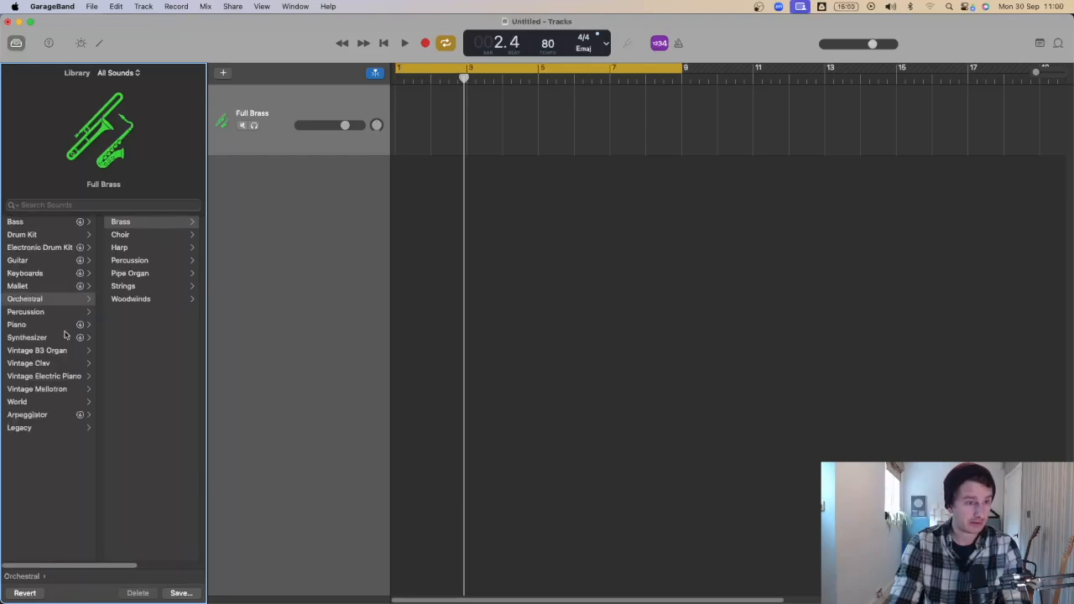
left_click(24, 225)
left_click(24, 237)
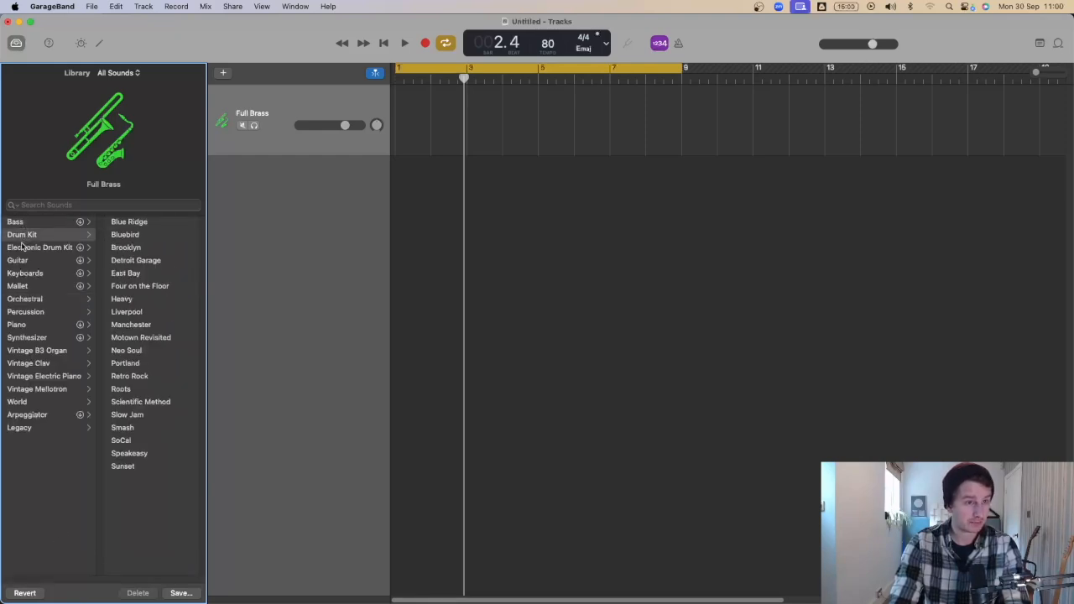
left_click(23, 248)
left_click(23, 261)
left_click(22, 276)
left_click(20, 288)
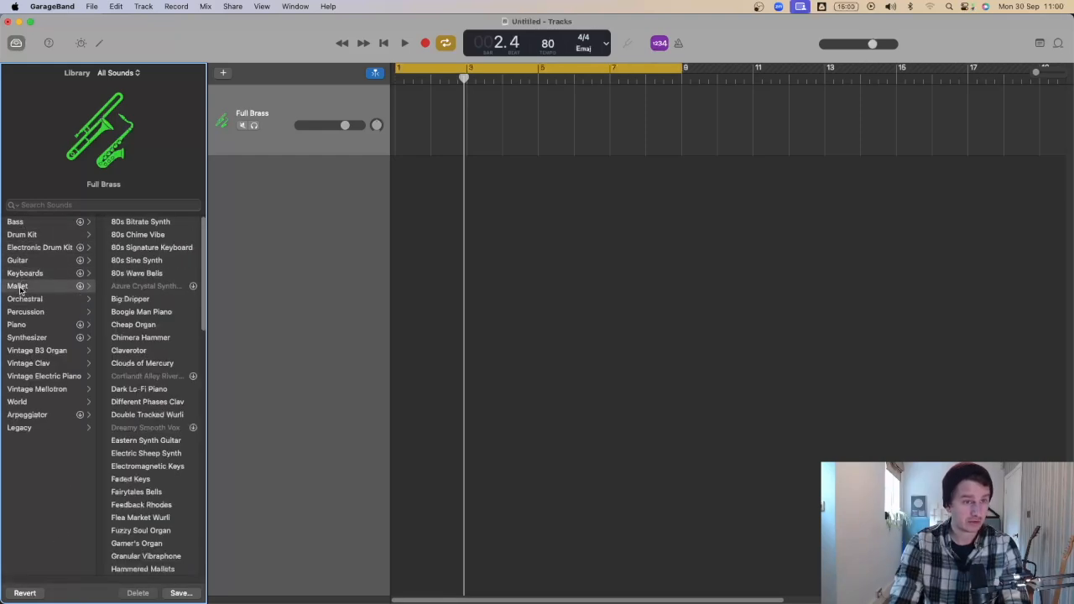
left_click(33, 301)
left_click(134, 226)
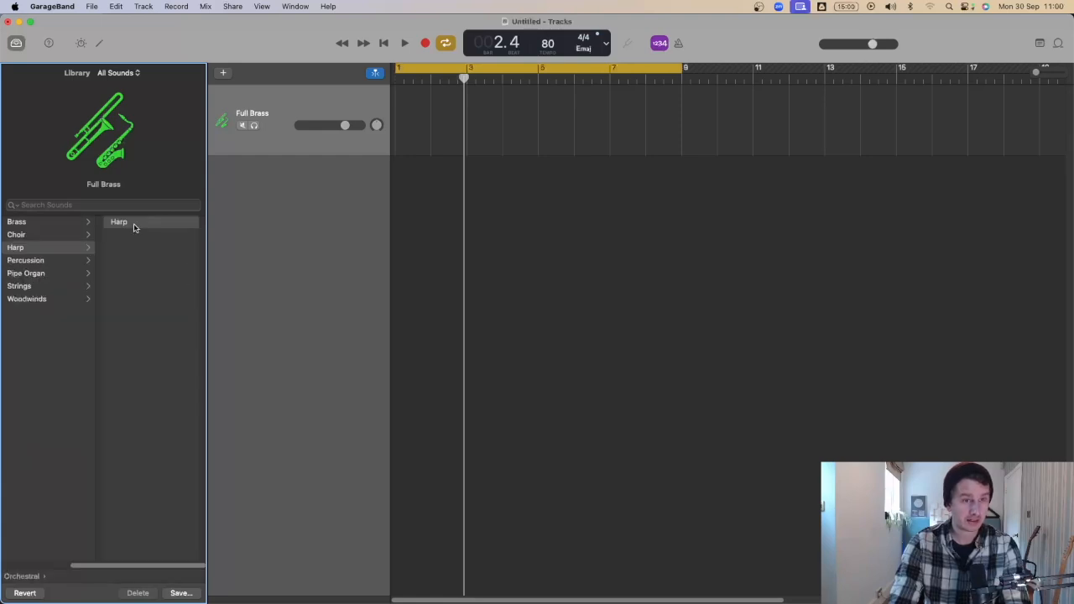
- Switch to Logic Pro, collapse the Region inspector, and show the sound Library
key("super+Tab")
key("super+Tab")
key("super+Tab")
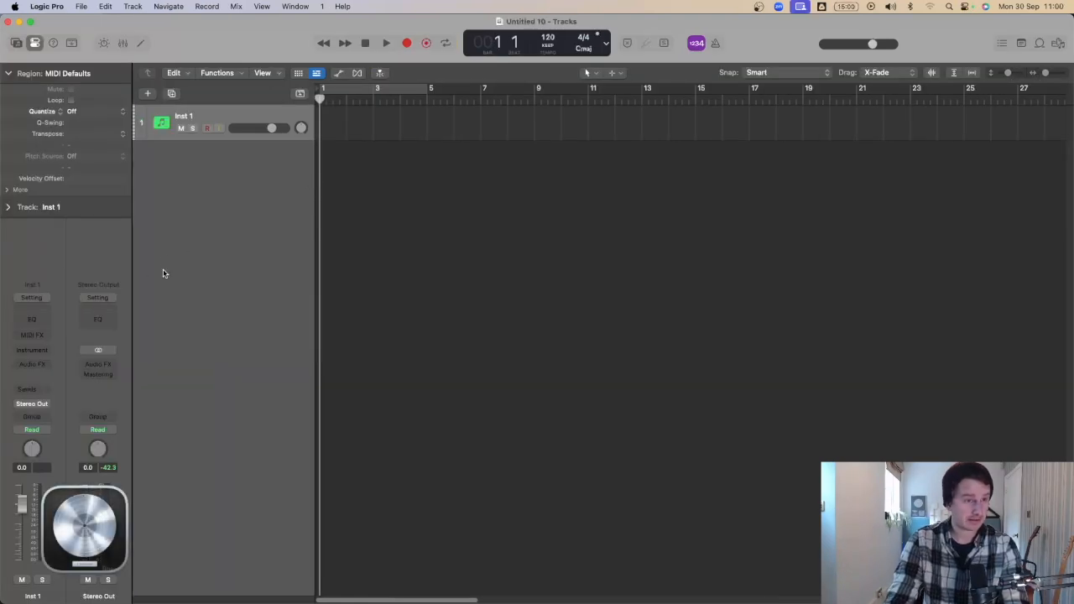
left_click(10, 74)
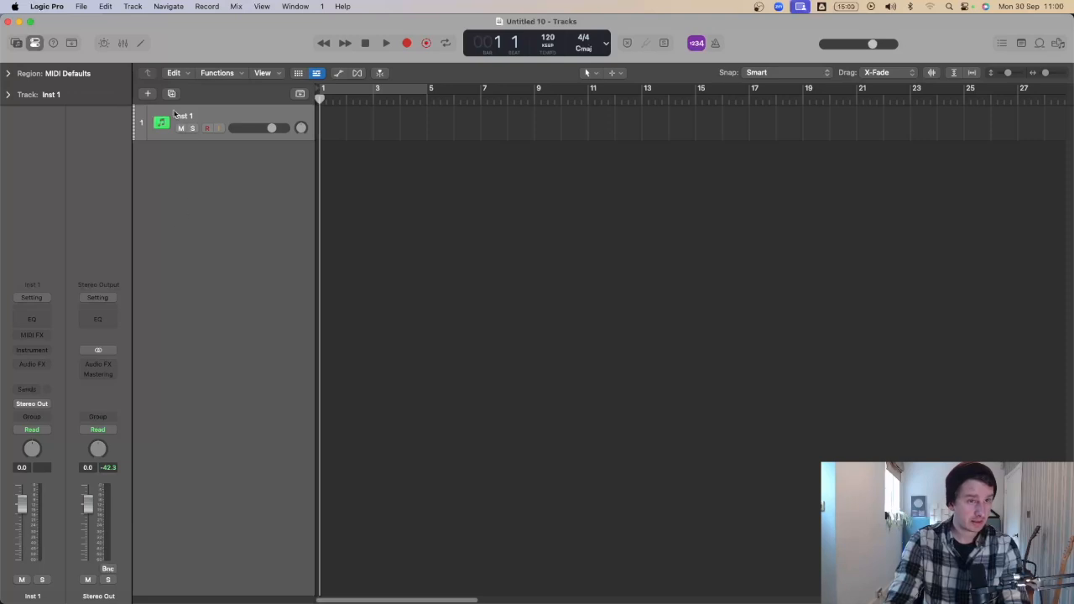
key("y")
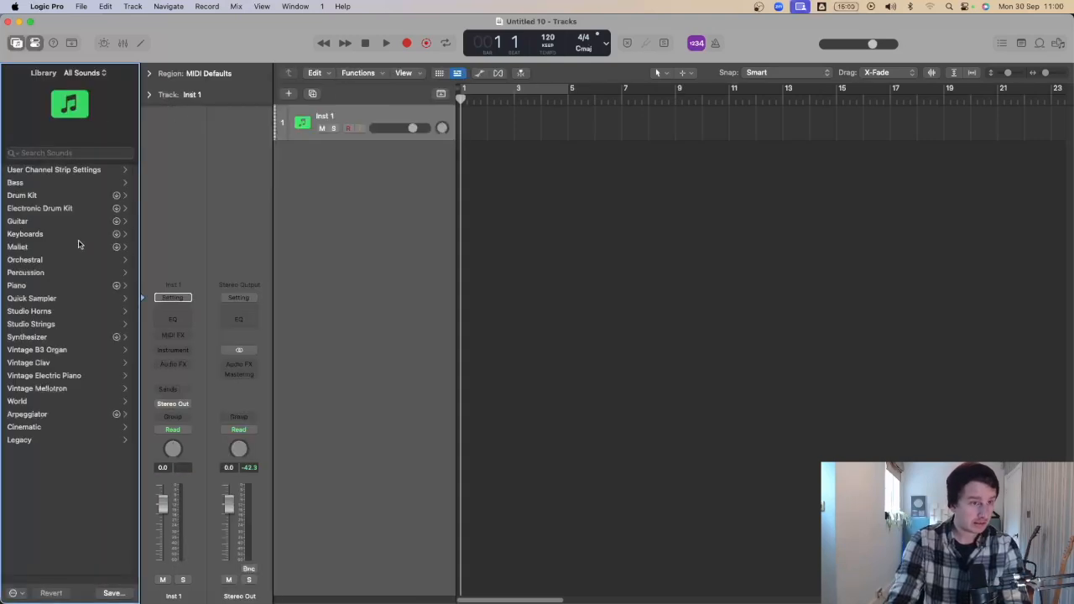
- Load the Contemporary Soul bass sound onto the Inst 1 track, and open the Harp category within Orchestral
left_click(16, 184)
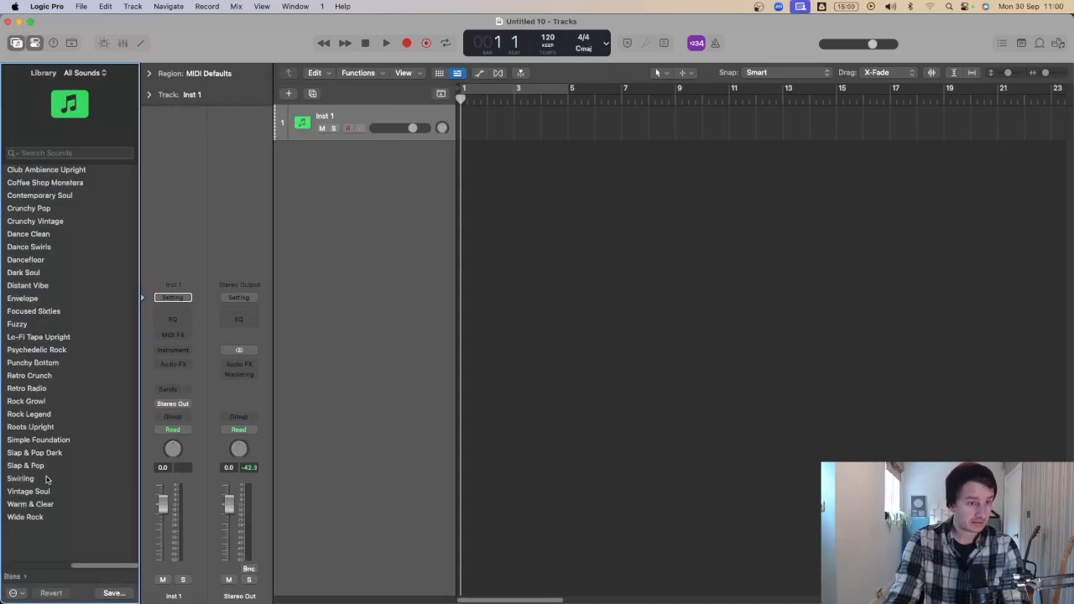
left_click(42, 566)
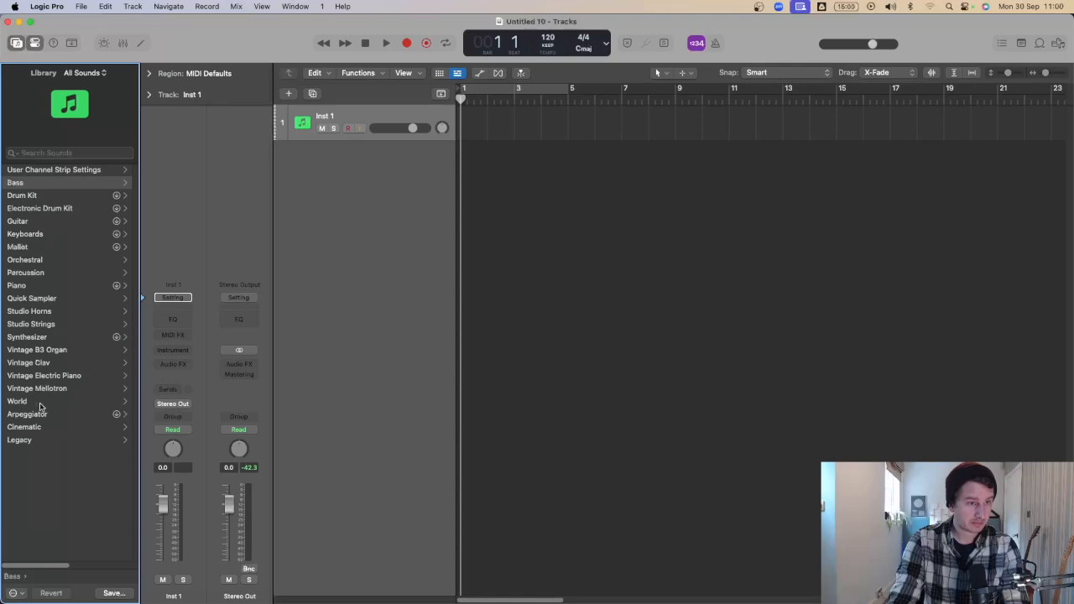
left_click(30, 184)
left_click(31, 195)
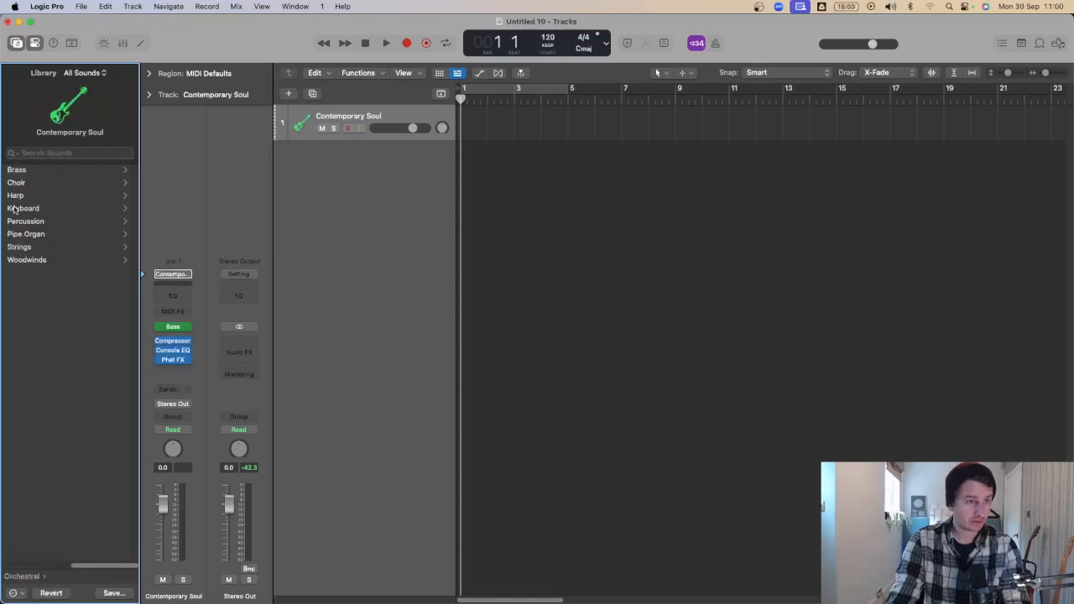
left_click(26, 197)
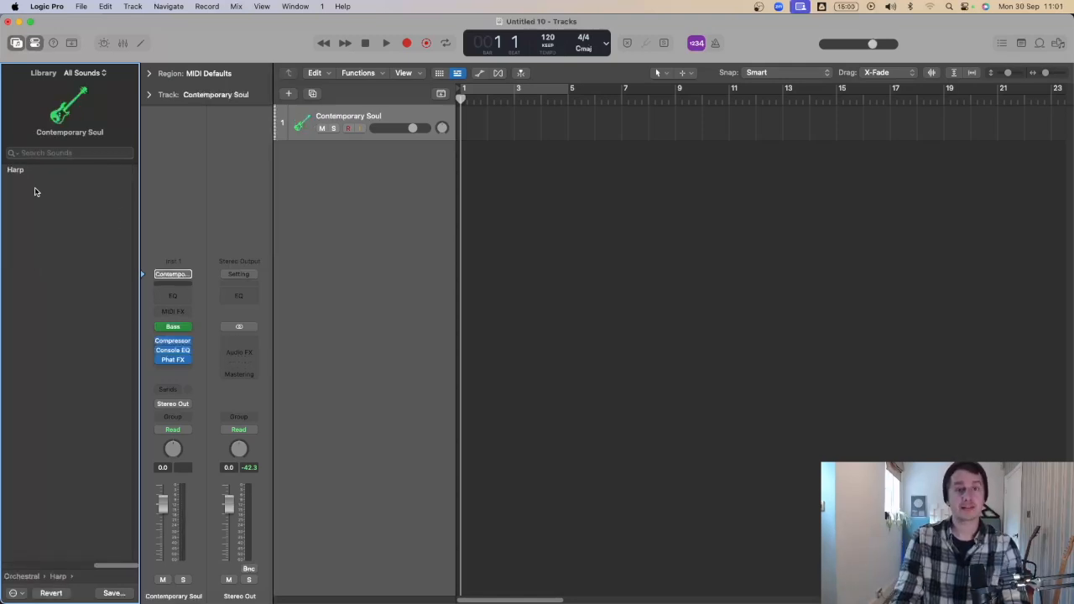
- Show Logic Pro's Loop Browser and look through the list of Apple Loops
key("o")
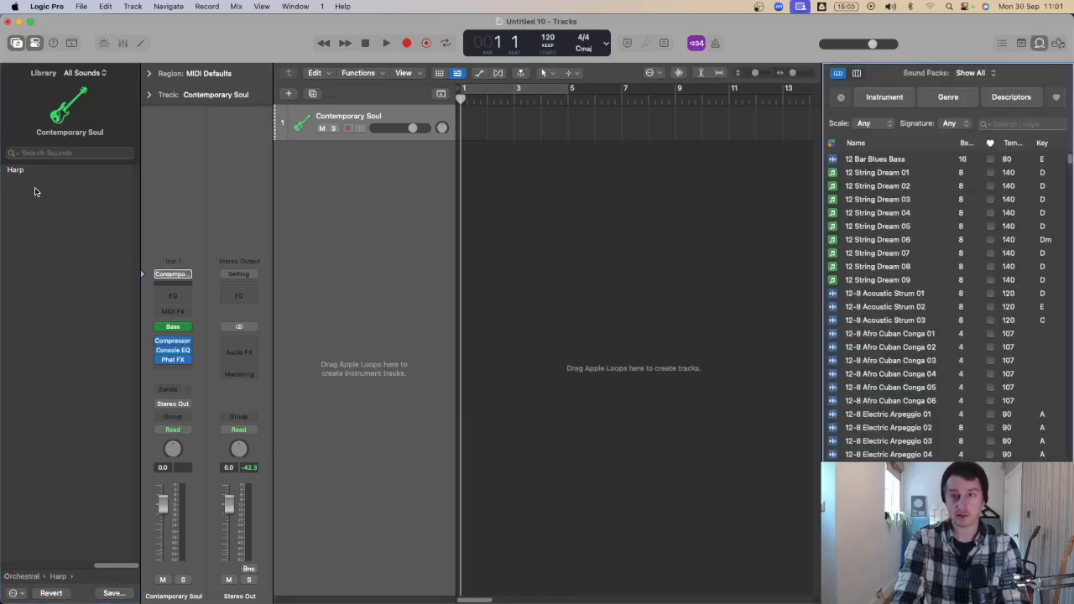
scroll(854, 395, "down", 3)
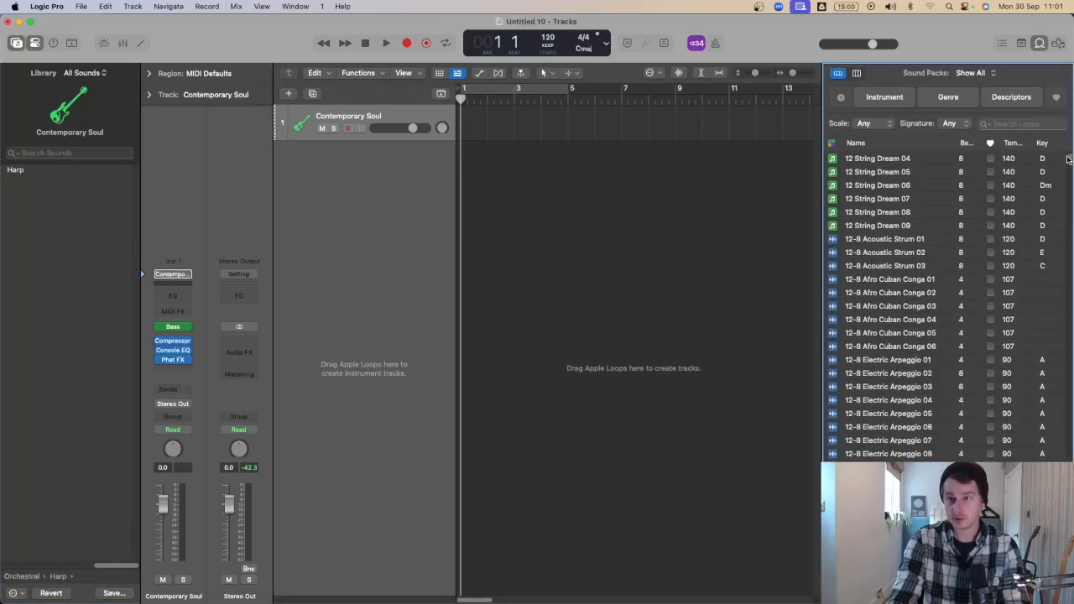
left_click_drag(1068, 159, 1033, 69)
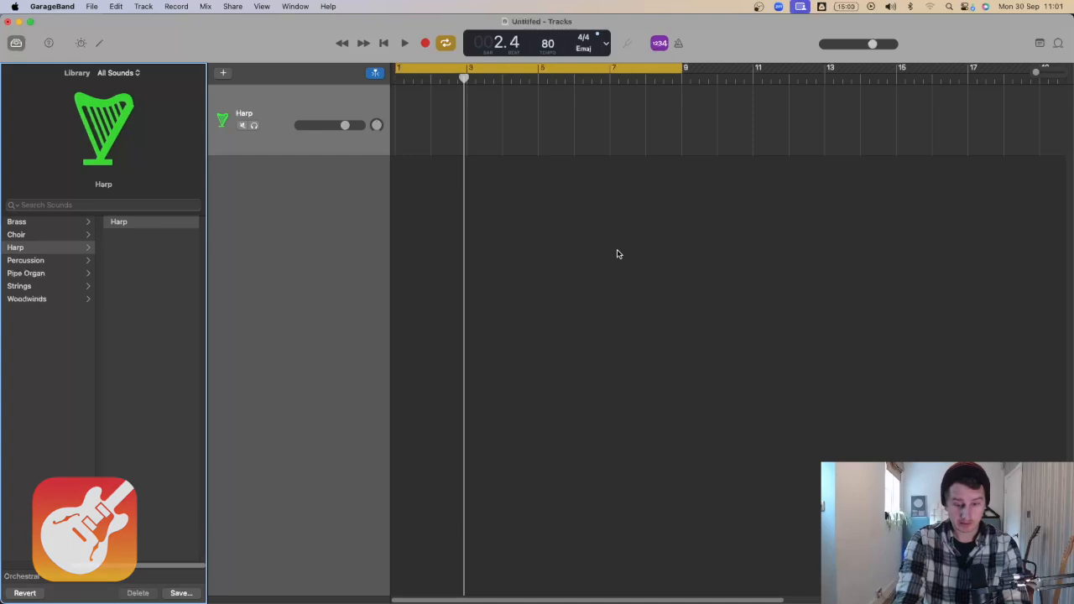
- Look through the Apple Loops in GarageBand's Loop Browser, and hide the browser
key("o")
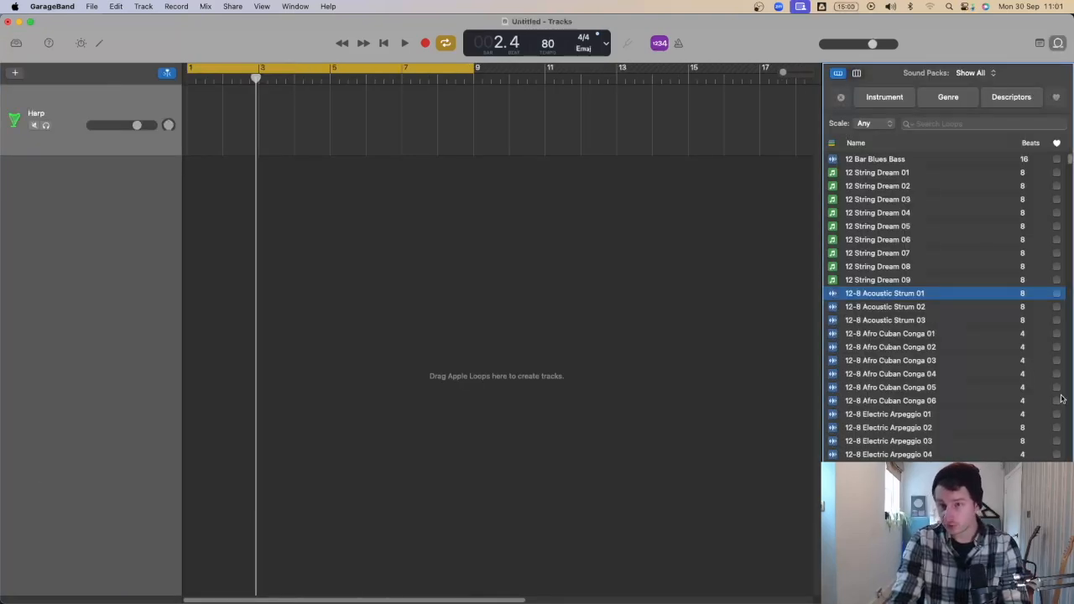
left_click_drag(1069, 167, 1069, 382)
key("o")
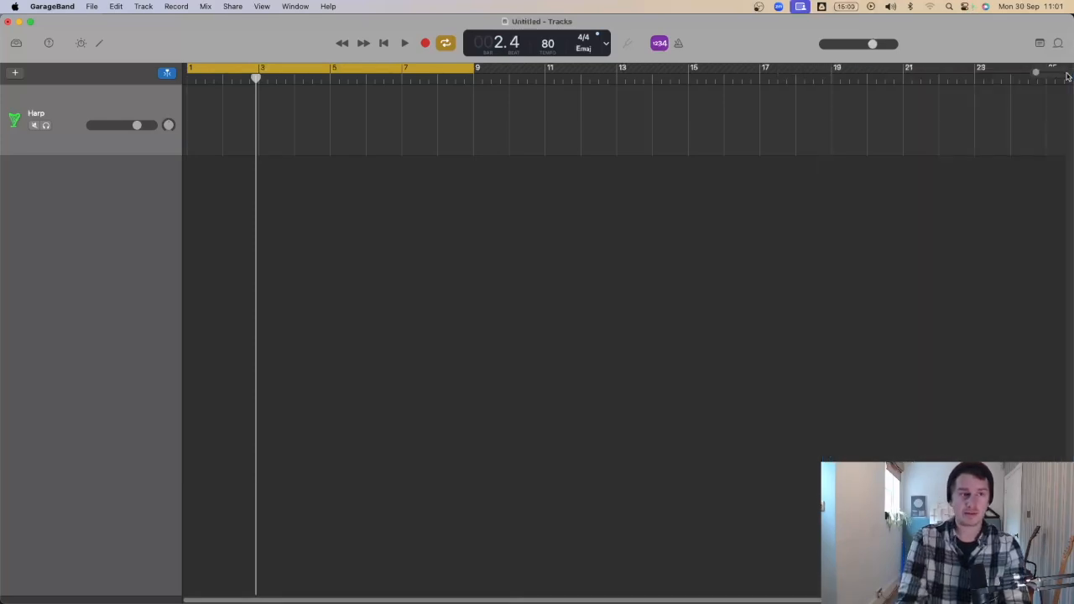
- Show and hide the Library and the Loop Browser in turn, ending with the Library shown
key("y")
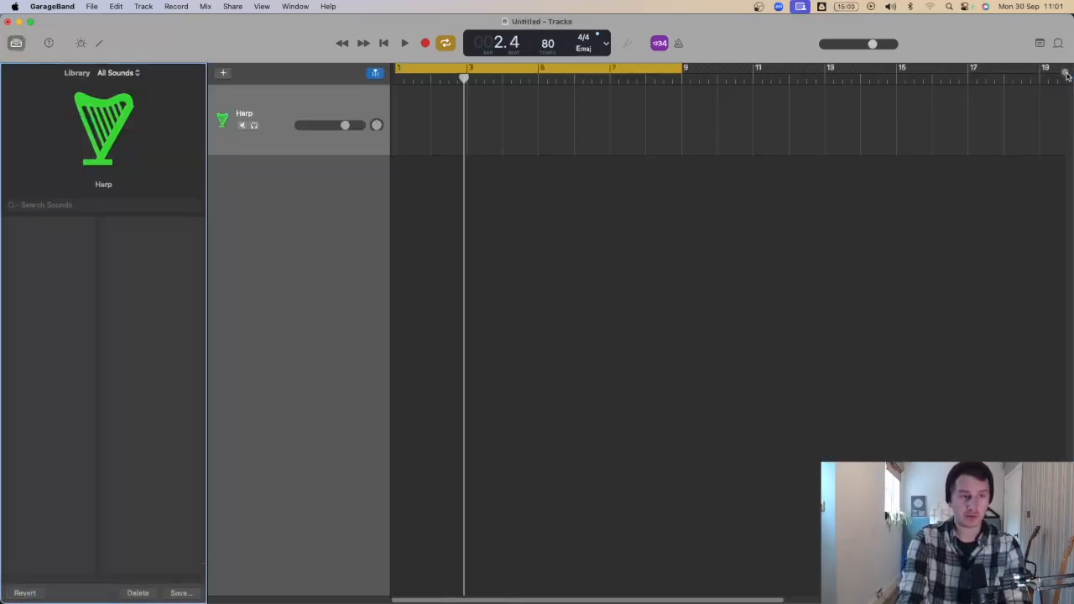
key("y")
key("o")
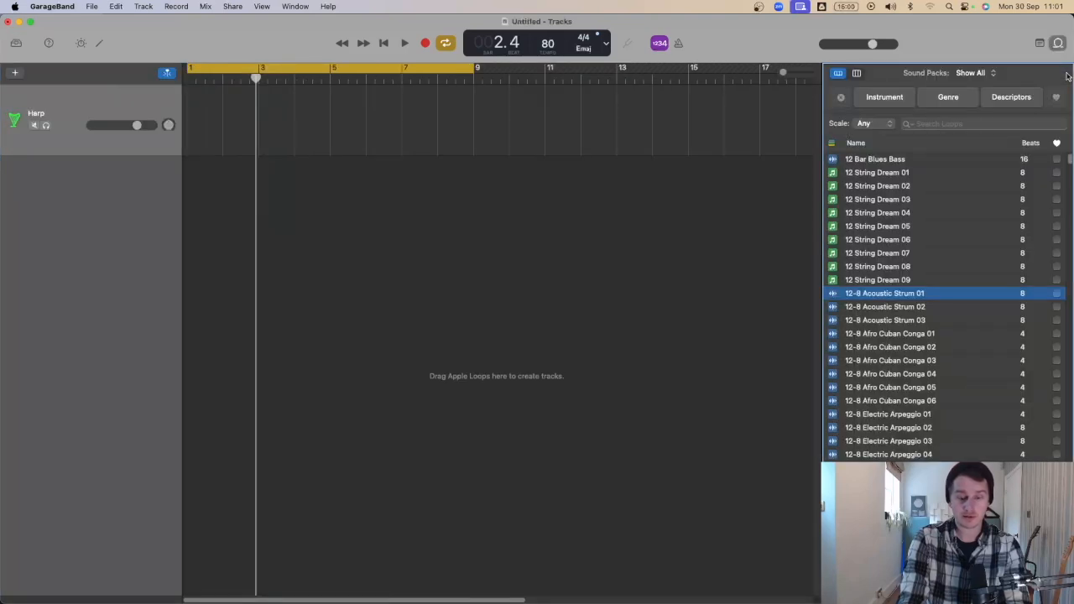
key("o")
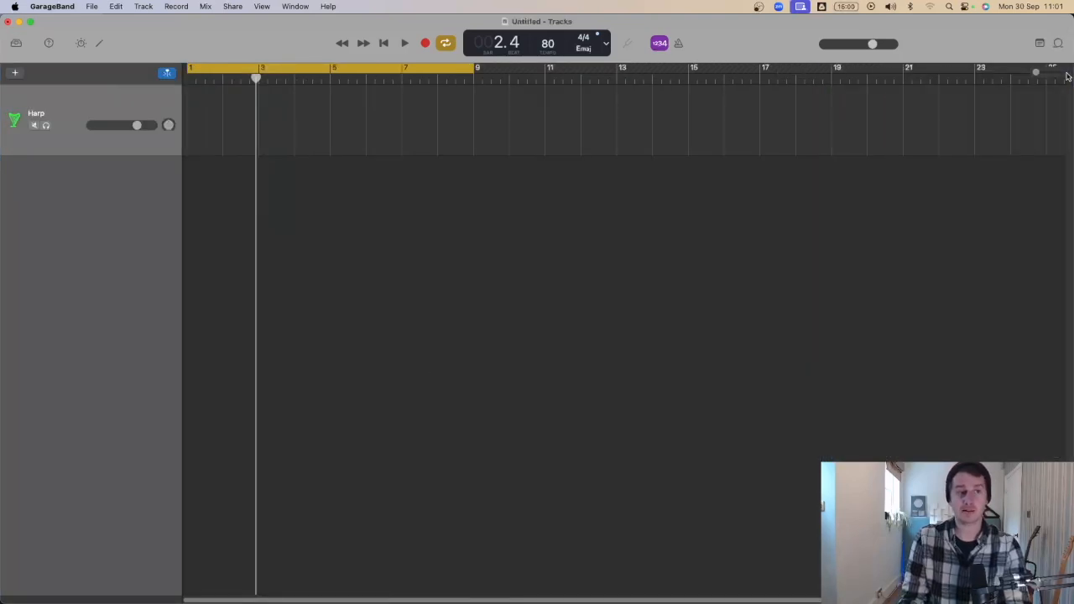
key("y")
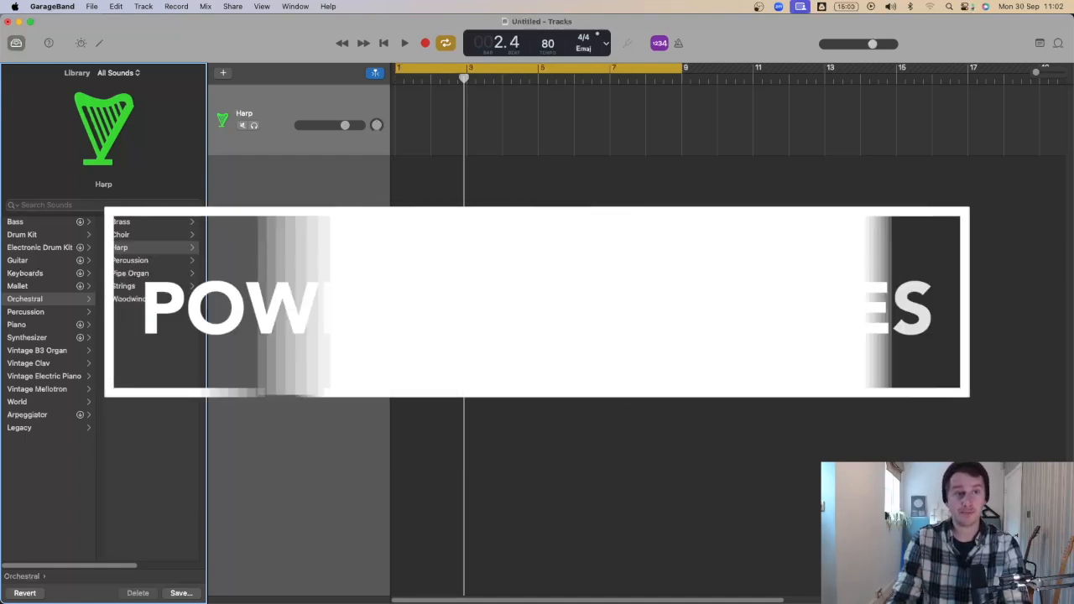
- Add a Rock Drummer track and set its beat to the softest, simplest corner of the pad
left_click(223, 74)
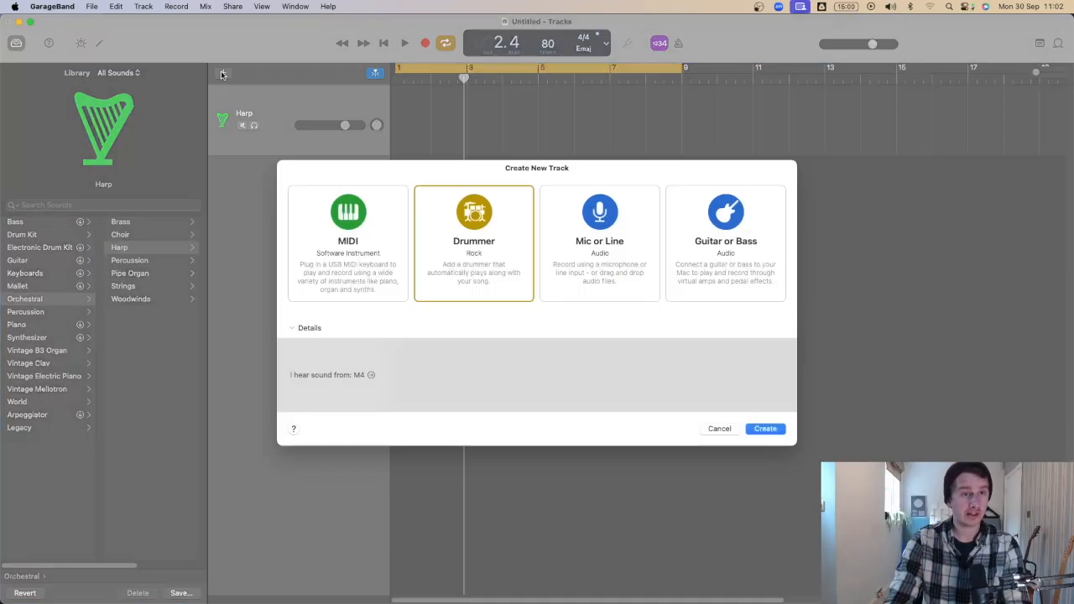
left_click(765, 435)
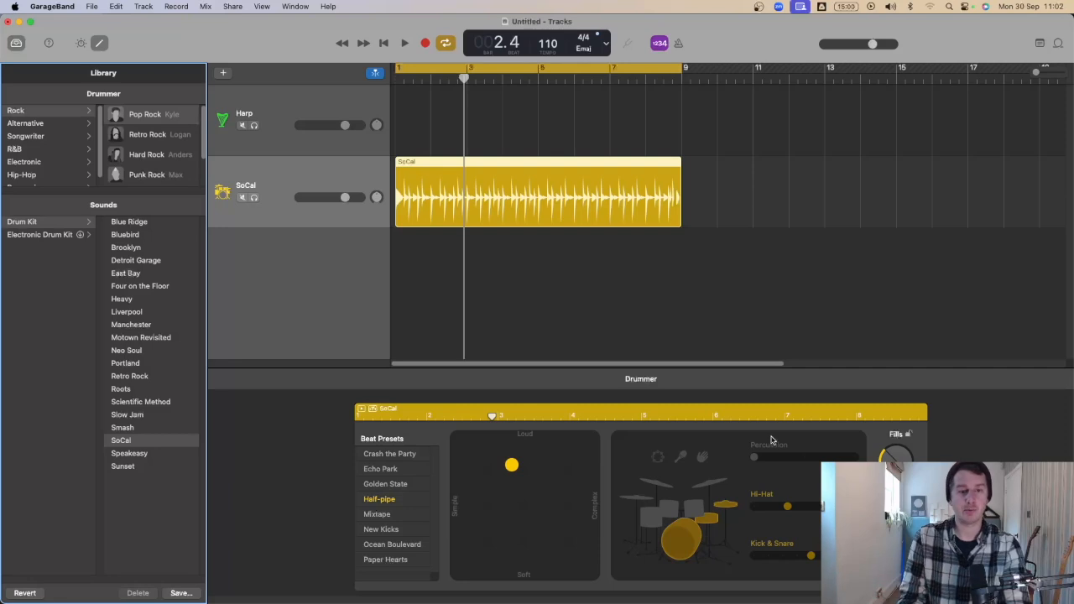
left_click_drag(513, 465, 459, 563)
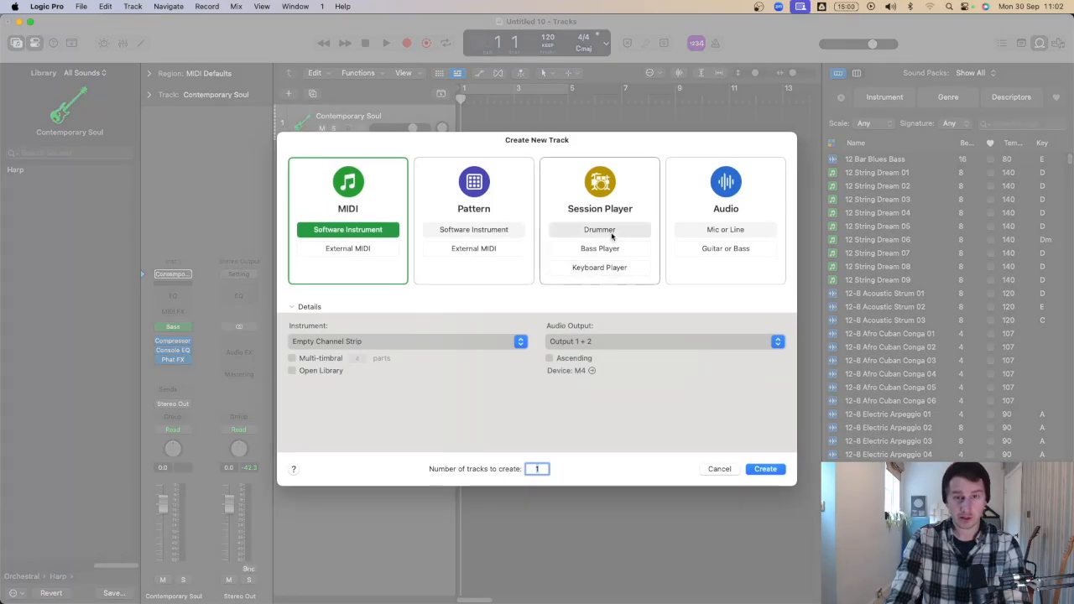
- Create a Latin-style Session Player Drummer track in Logic Pro, and briefly view the Mixer
left_click(612, 236)
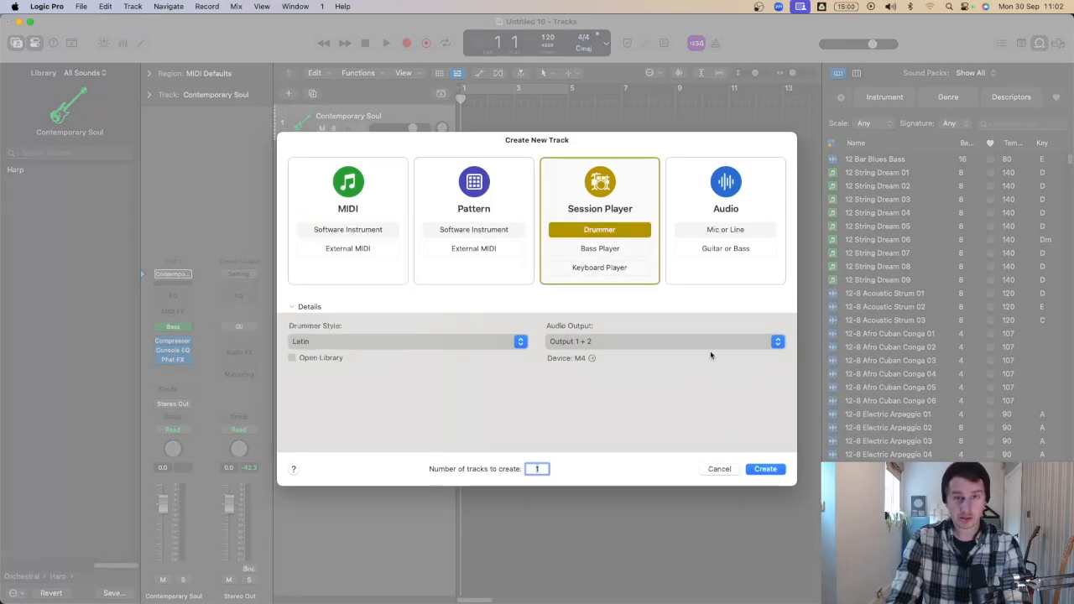
left_click(752, 471)
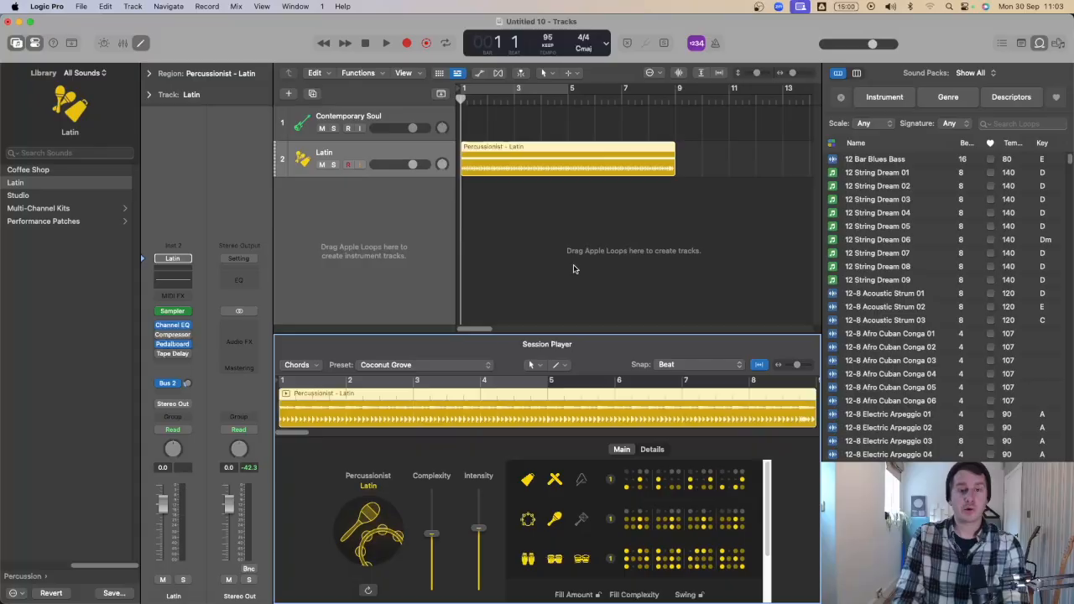
key("x")
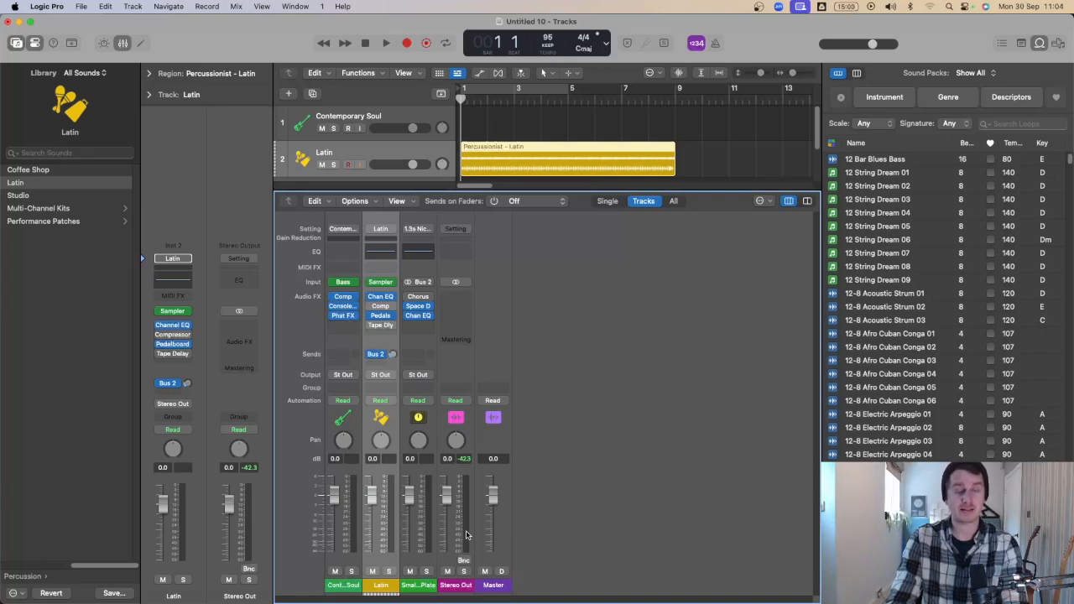
key("x")
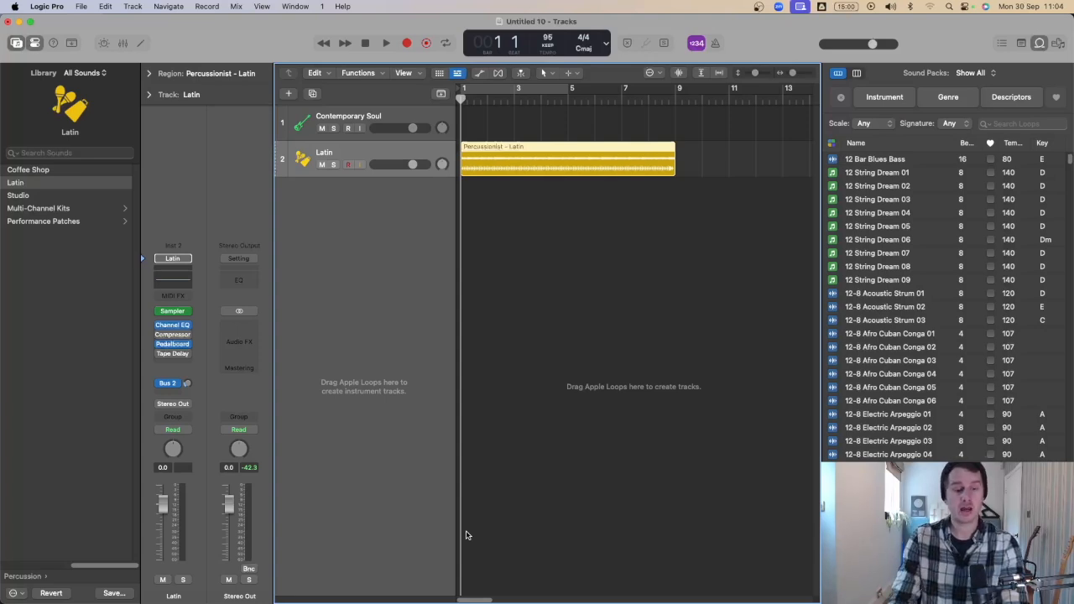
- Switch to GarageBand and examine the SoCal track's Smart Controls, its list of available plug-ins, and the Master settings
key("super+Tab")
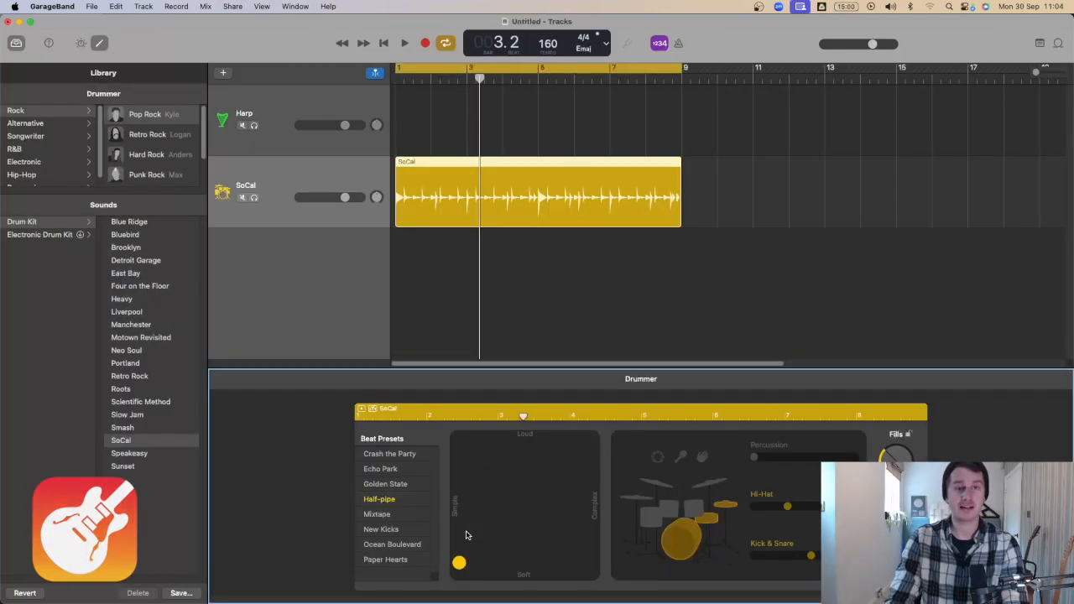
key("b")
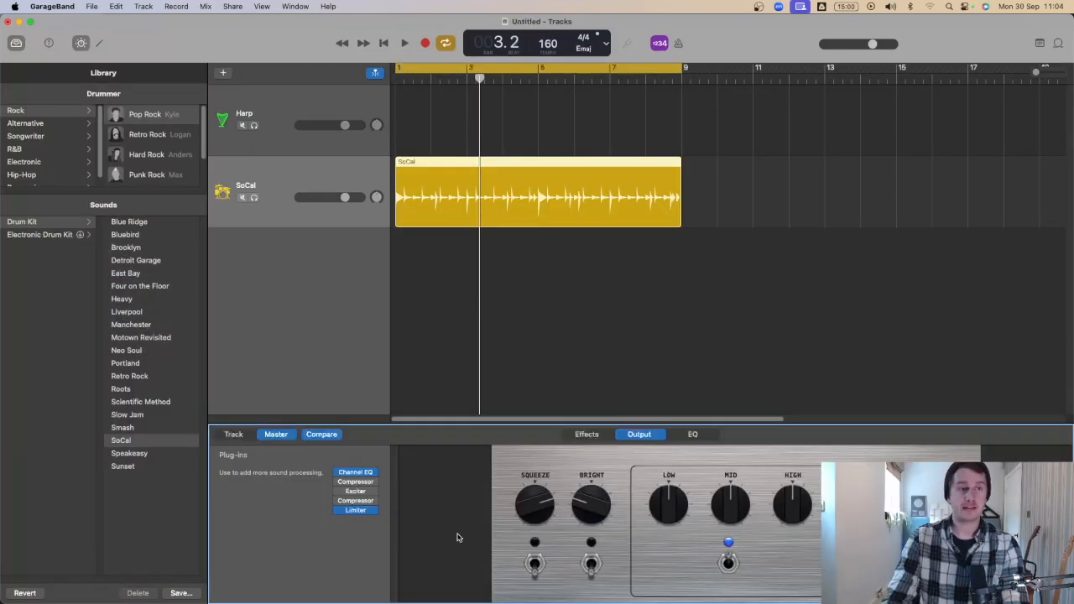
left_click(248, 434)
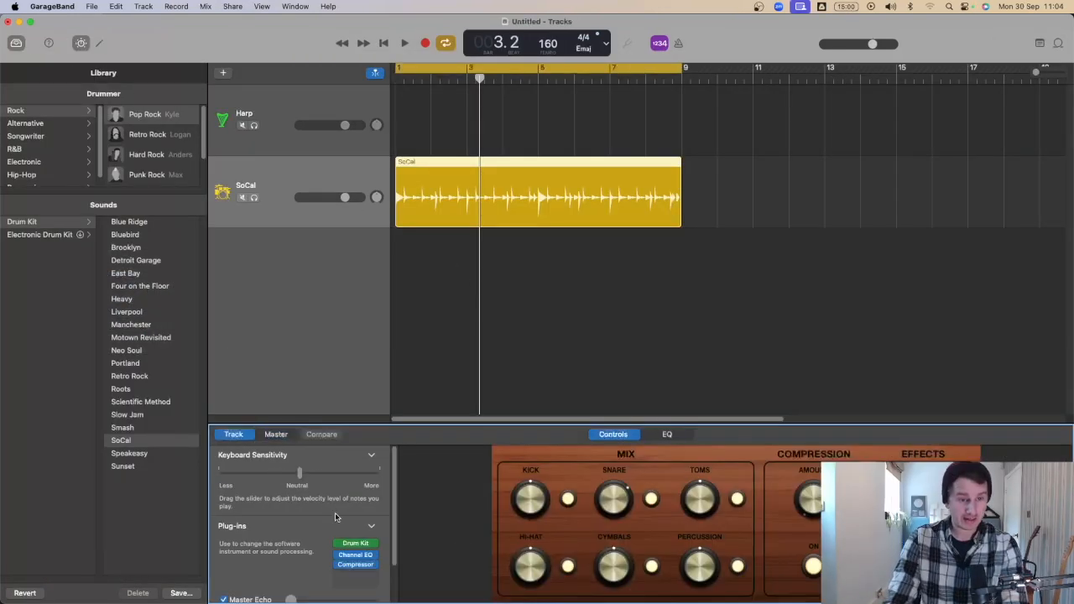
scroll(335, 517, "down", 3)
left_click(352, 529)
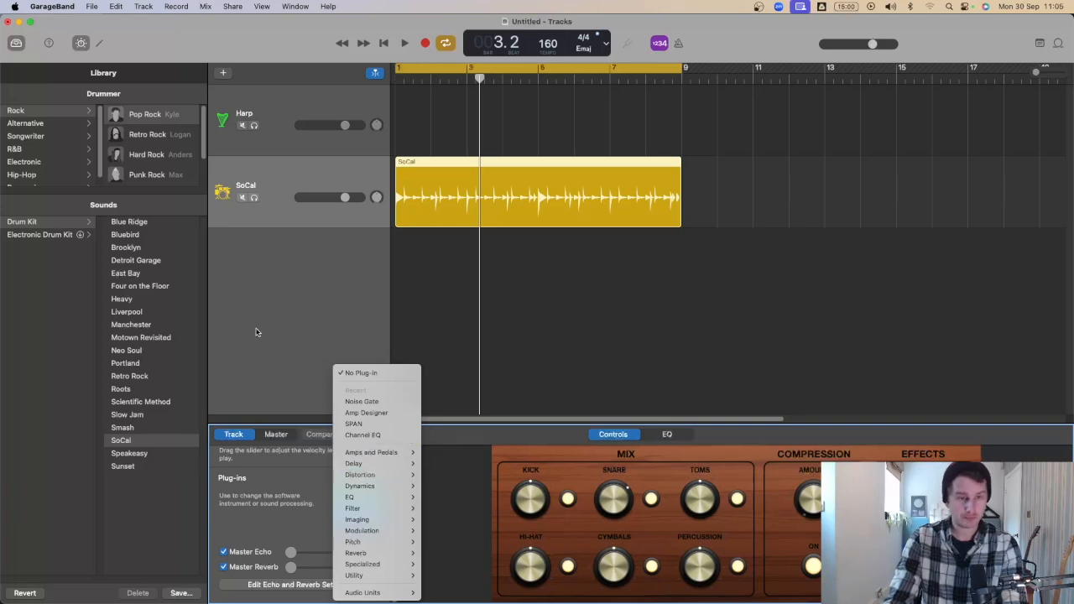
left_click(237, 304)
left_click(276, 434)
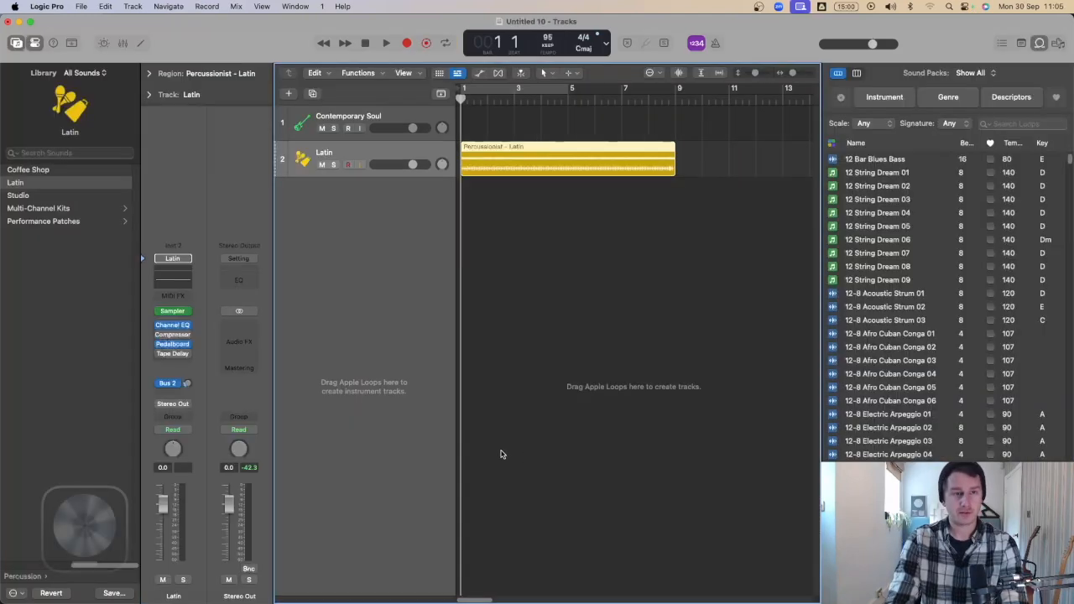
- Show the Mixer, look through the audio effect categories for the Stereo Out channel, and add the Mastering plug-in to it
key("x")
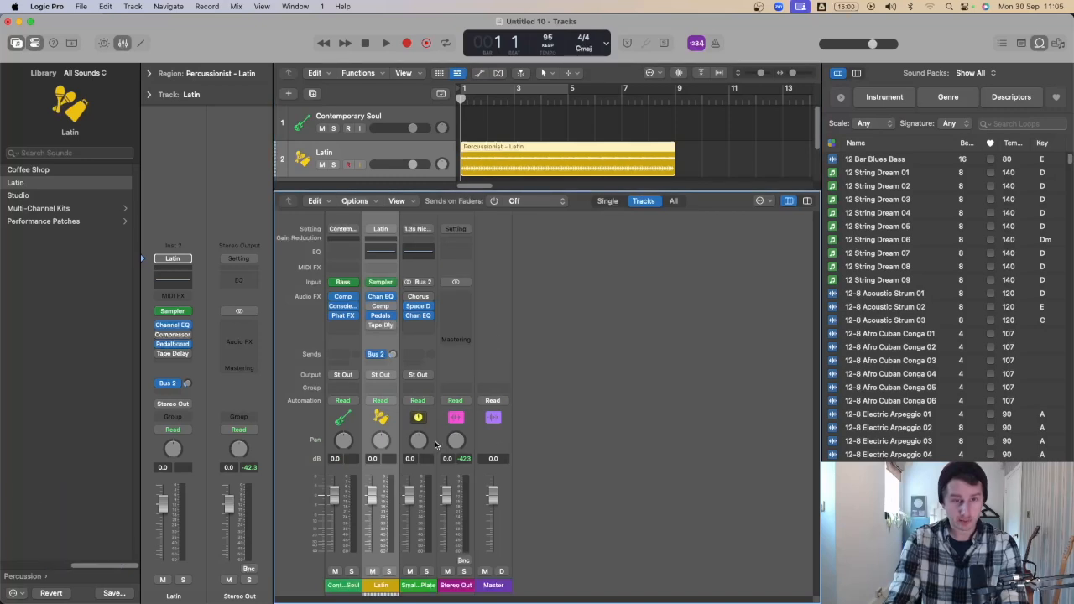
left_click(456, 298)
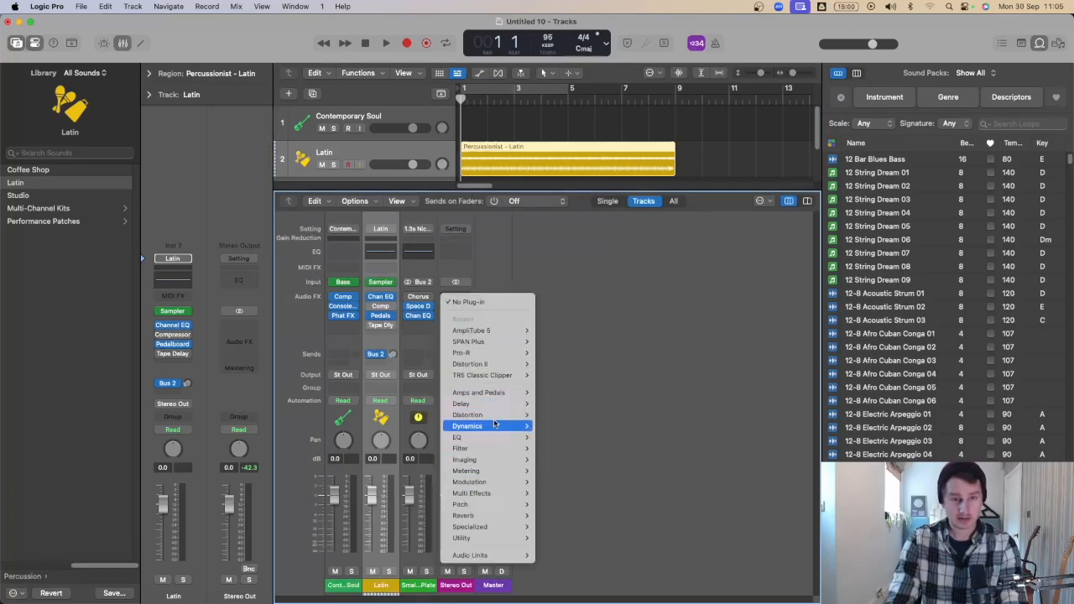
mouse_move(495, 424)
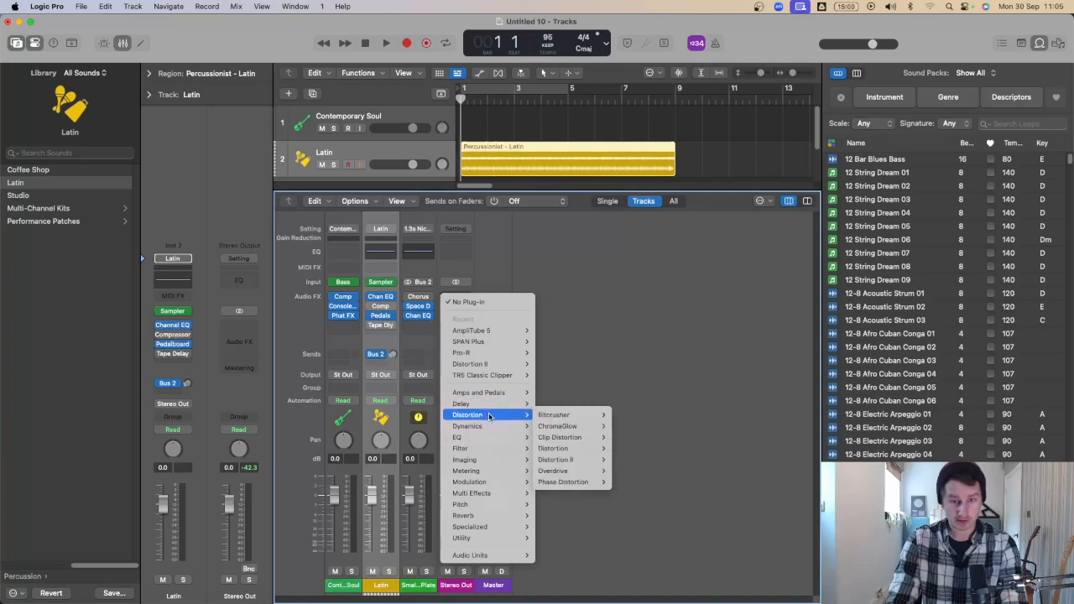
mouse_move(485, 459)
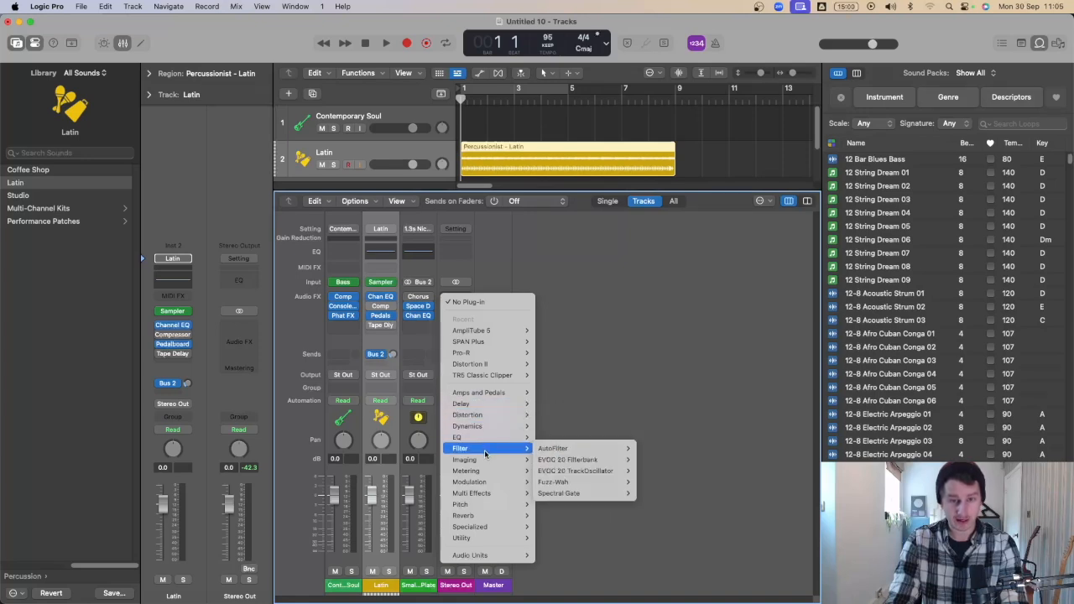
left_click(638, 380)
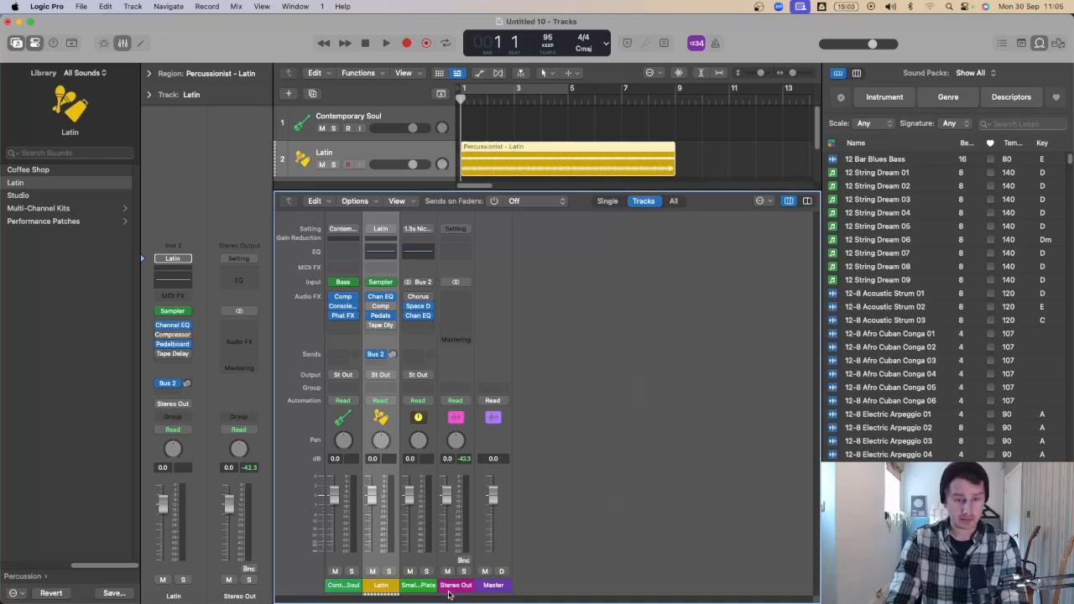
left_click(457, 340)
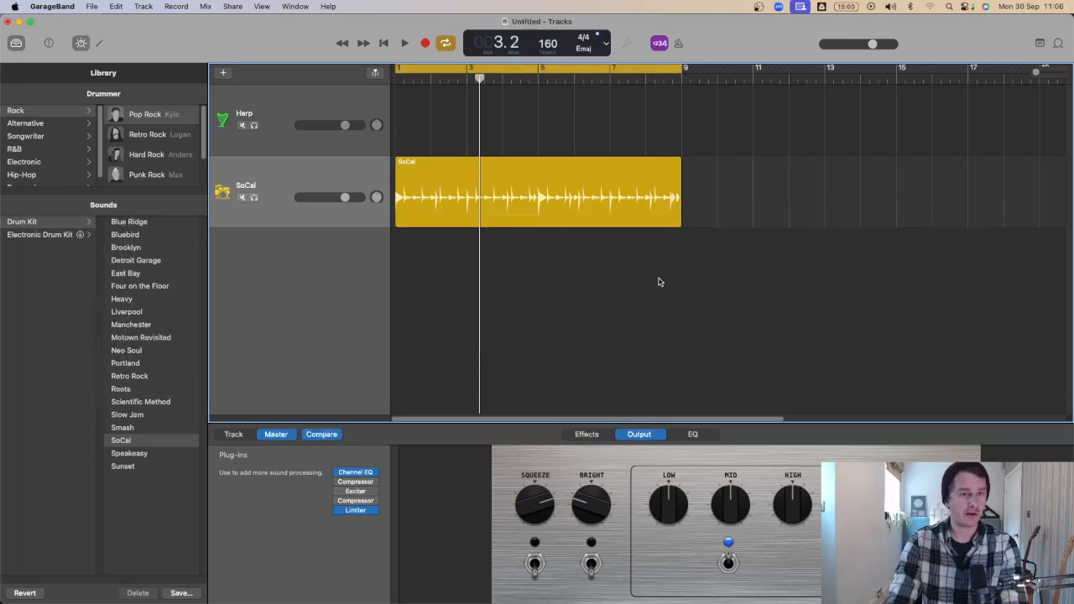
- Switch to GarageBand and change the Harp track's sound to Dark Bass Drive from the Synthesizer EDM Bass sounds
left_click(261, 109)
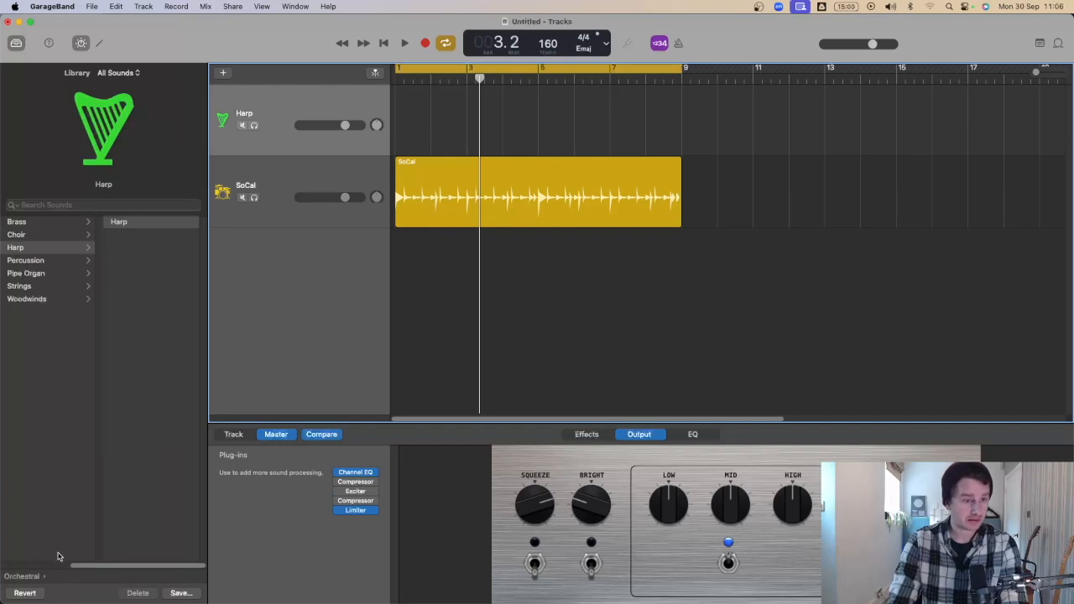
left_click(53, 574)
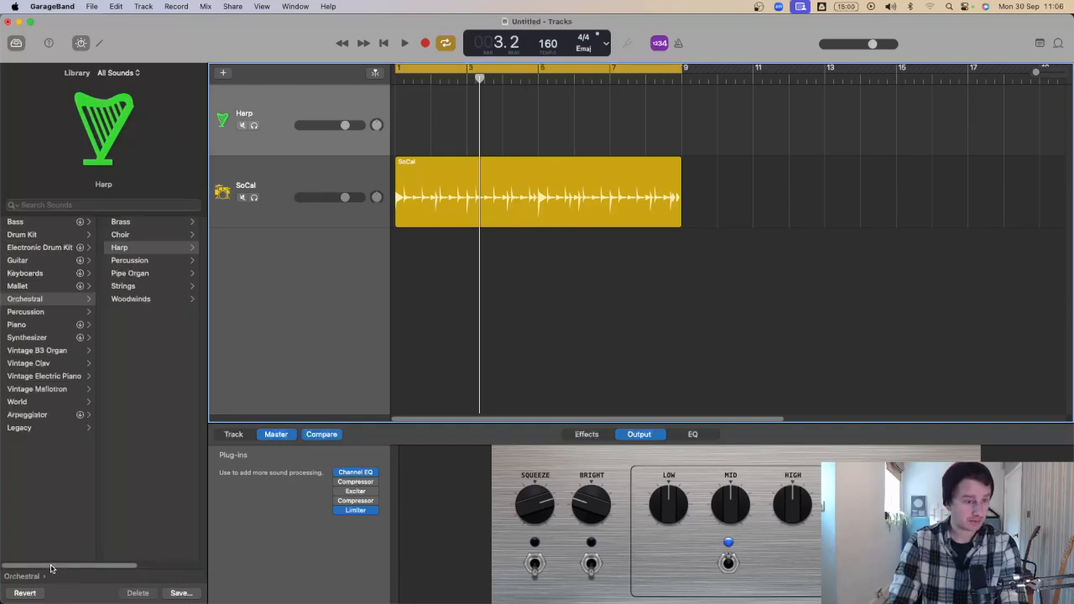
left_click(35, 339)
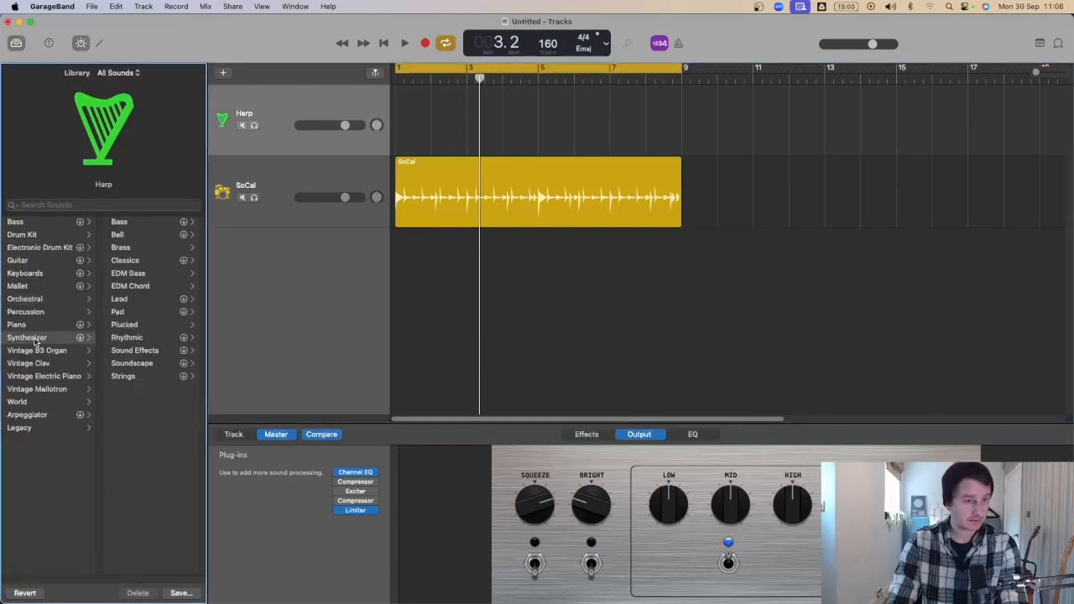
left_click(127, 273)
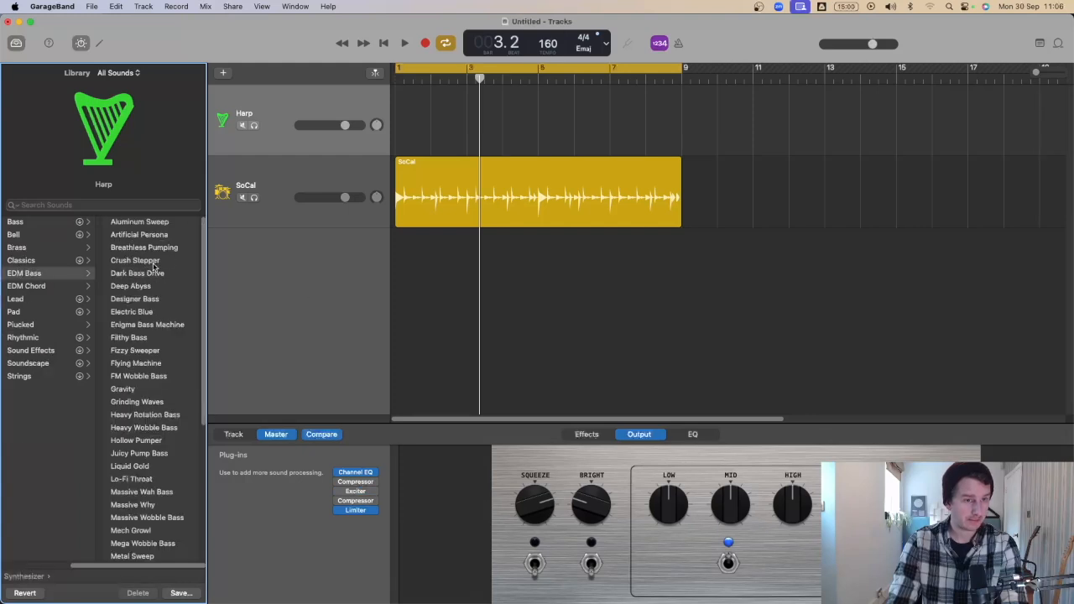
left_click(151, 273)
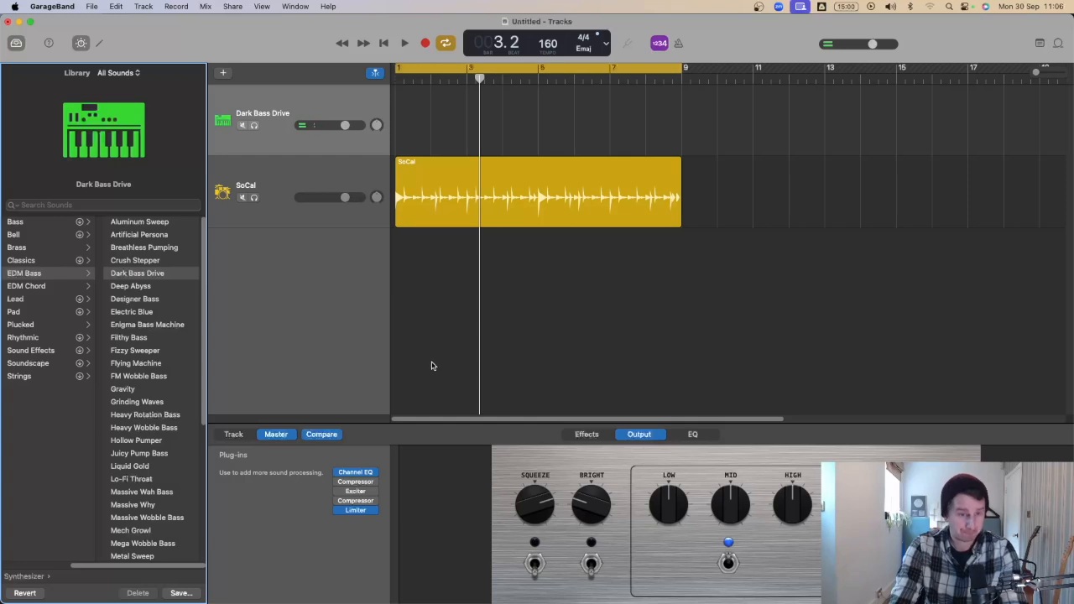
- Show the Dark Bass Drive track's Smart Controls and adjust its LP Cutoff, HP Cutoff, crossfade pad and delay pad
left_click(234, 435)
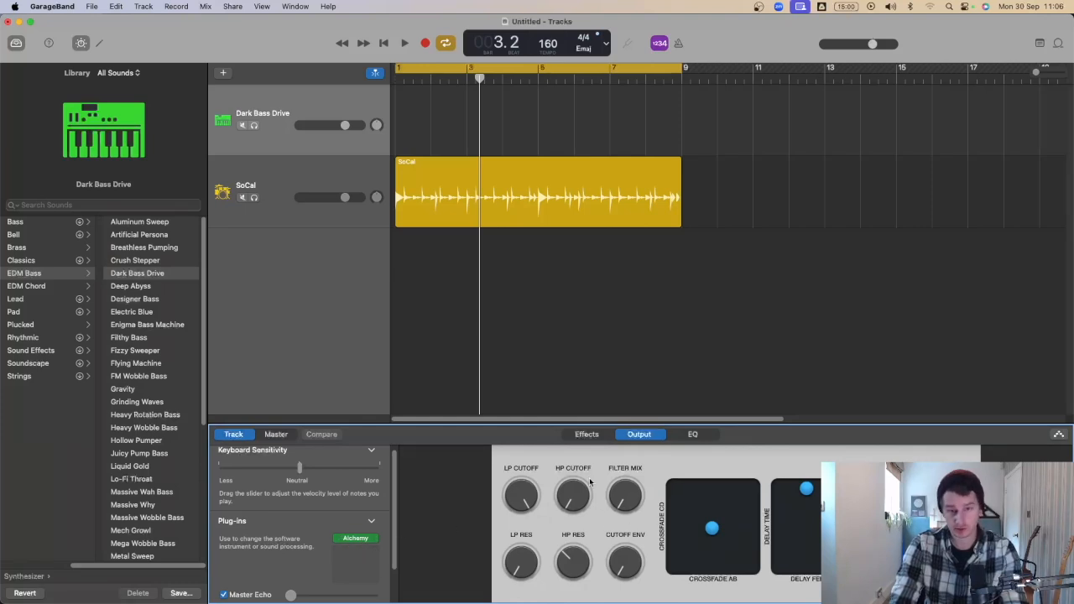
left_click_drag(518, 498, 524, 551)
left_click_drag(574, 482, 574, 475)
left_click_drag(715, 522, 691, 548)
left_click_drag(807, 489, 821, 527)
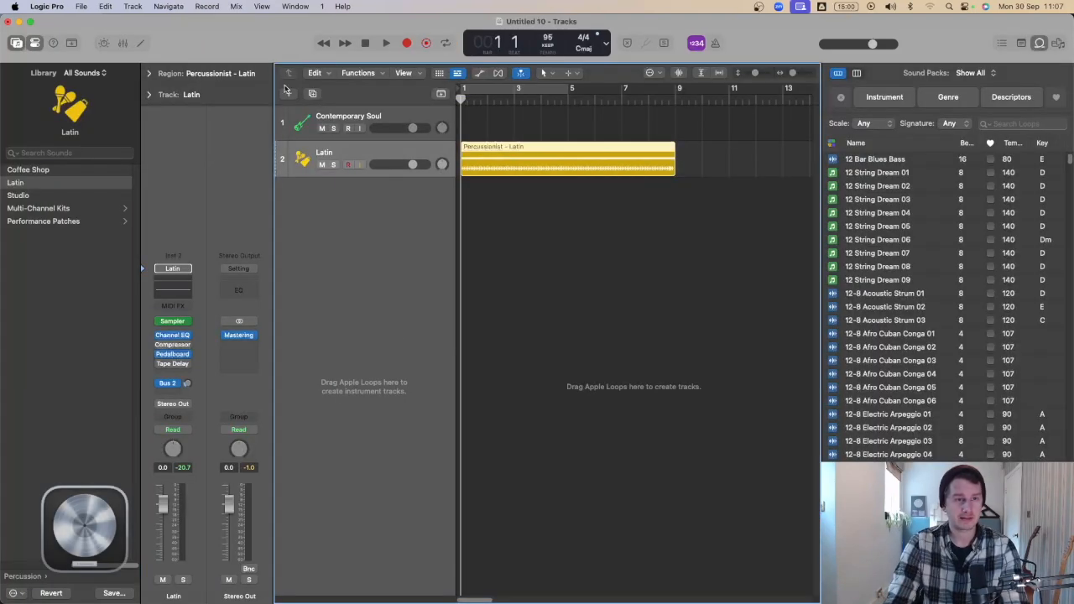
- Switch to Logic Pro, create a software instrument track and load the stereo Alchemy synth on it
left_click(289, 94)
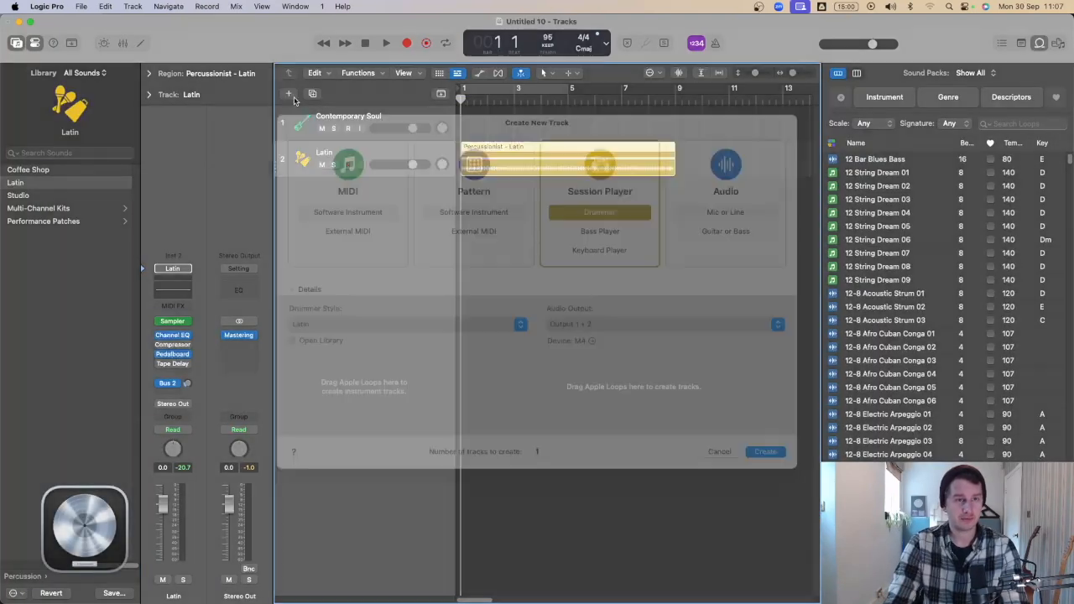
left_click(347, 229)
key("Return")
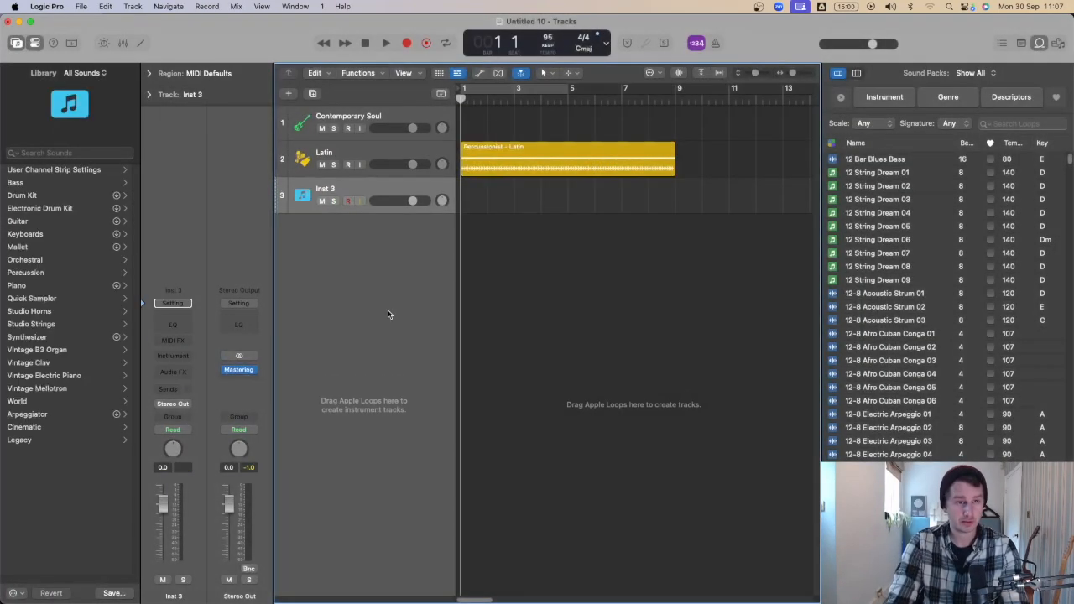
left_click(189, 360)
mouse_move(189, 362)
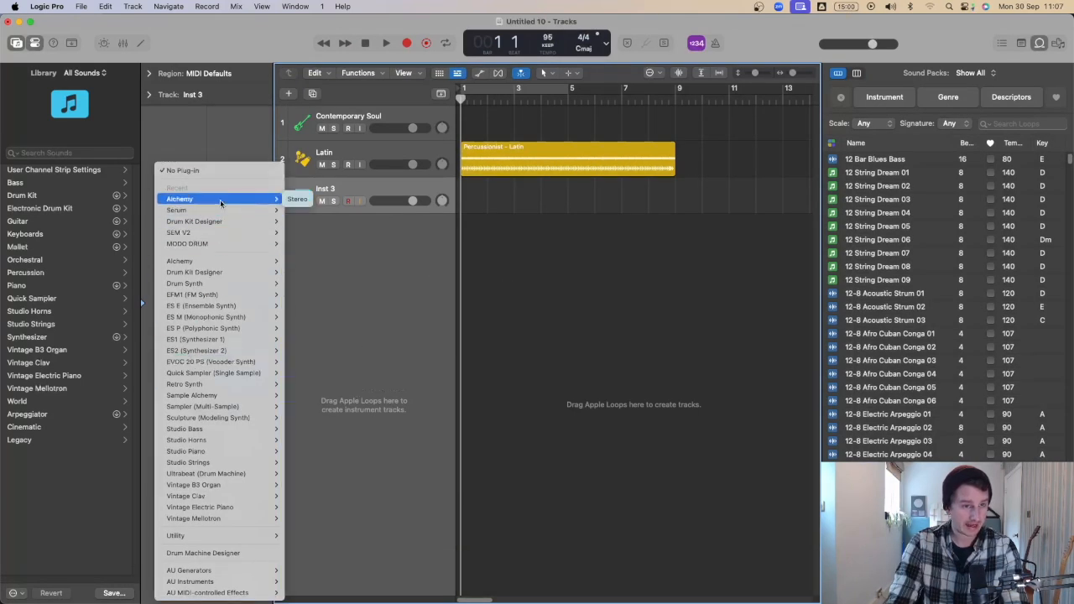
left_click(306, 203)
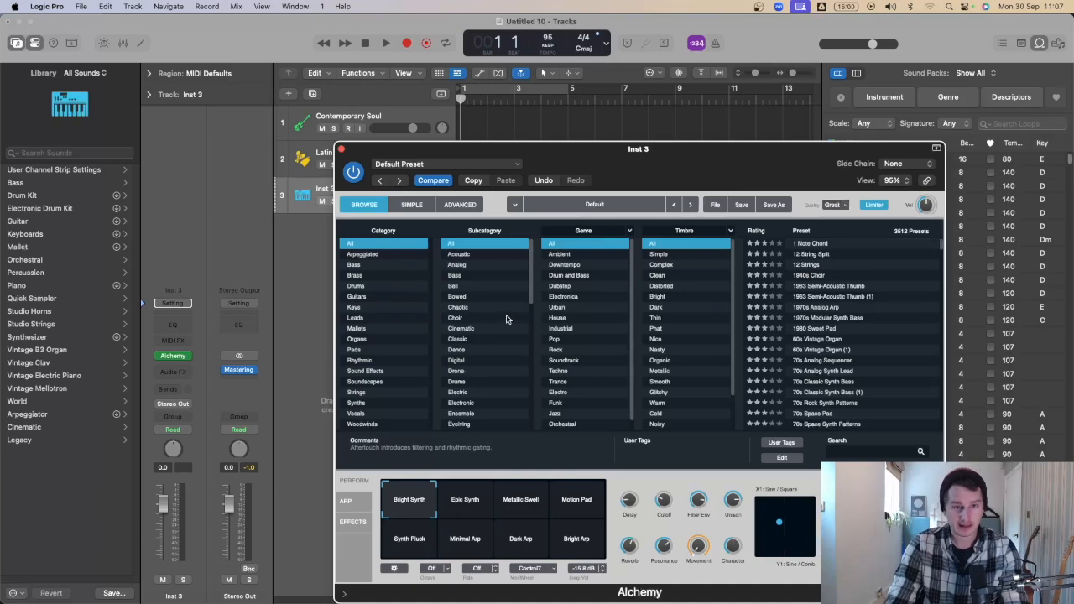
- Load Alchemy's 1970s Modular Synth Bass preset, view its Simple and Advanced layouts, and close the plug-in window
scroll(511, 320, "down", 2)
scroll(598, 356, "down", 1)
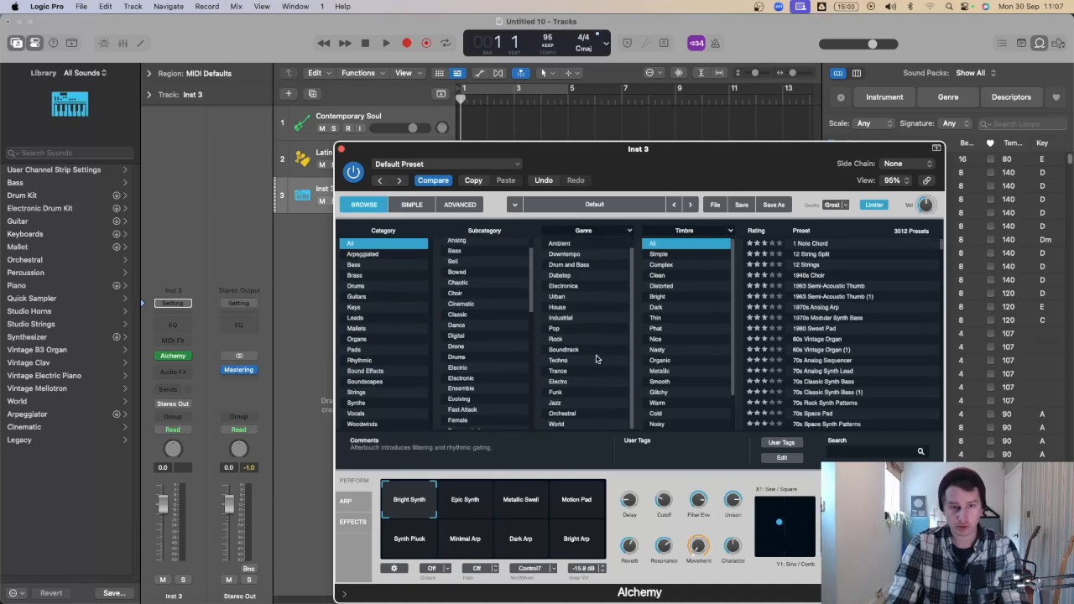
left_click(822, 319)
left_click(426, 206)
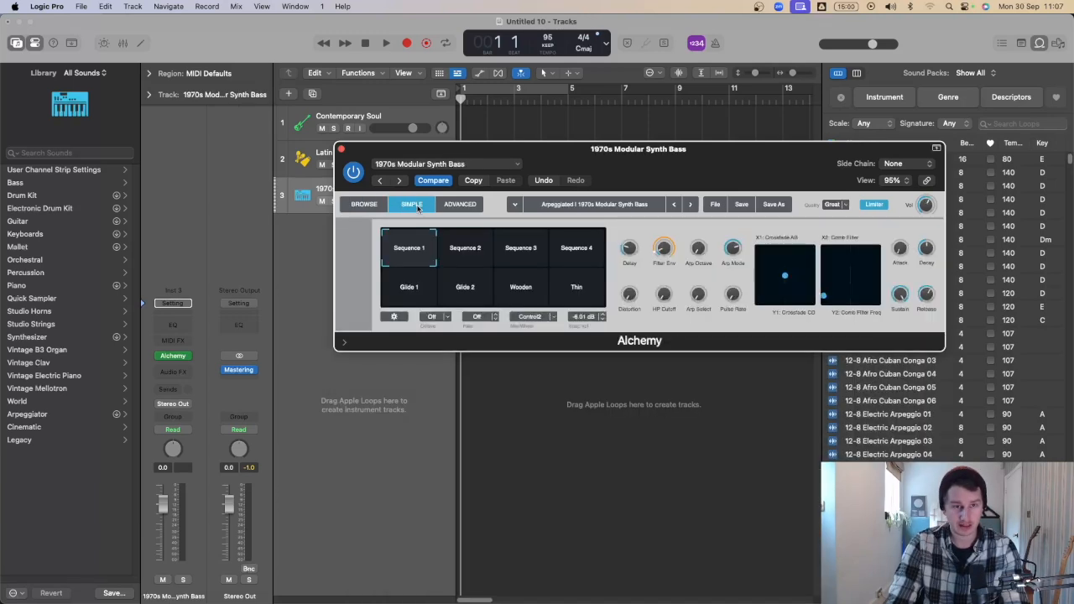
left_click(460, 206)
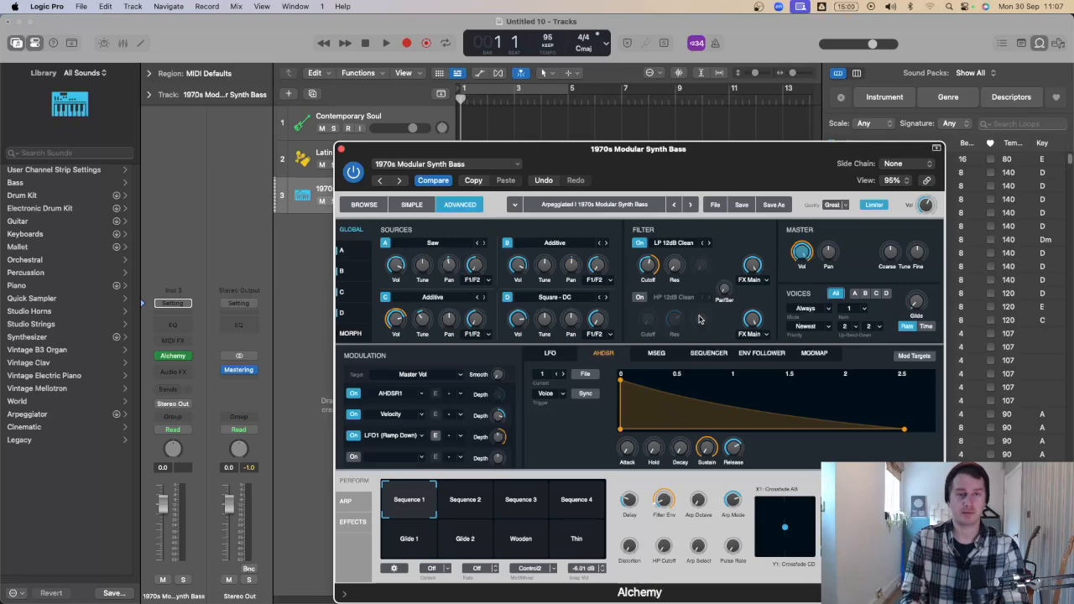
left_click(341, 149)
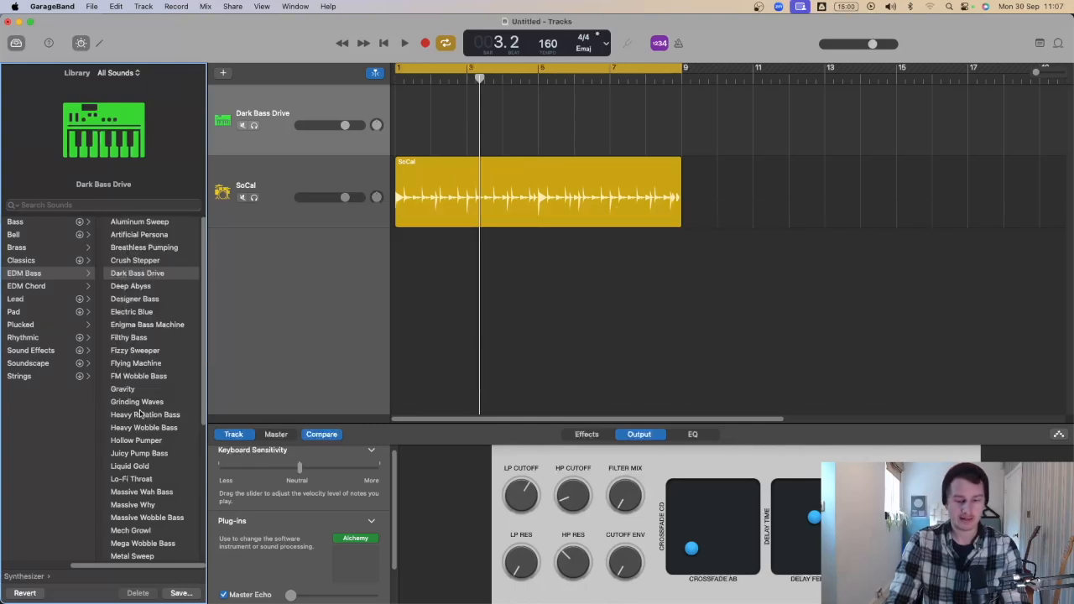
- Switch to GarageBand, show the Loop Browser, and add the 12-8 Acoustic Strum 01 loop as a new track at bar 1
key("o")
key("o")
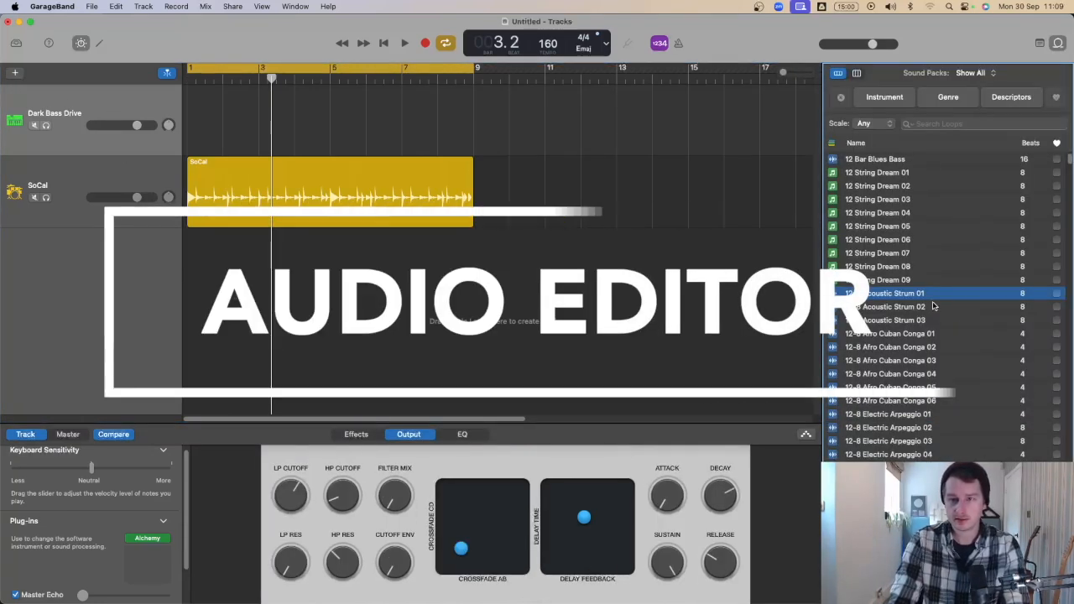
left_click_drag(889, 293, 210, 291)
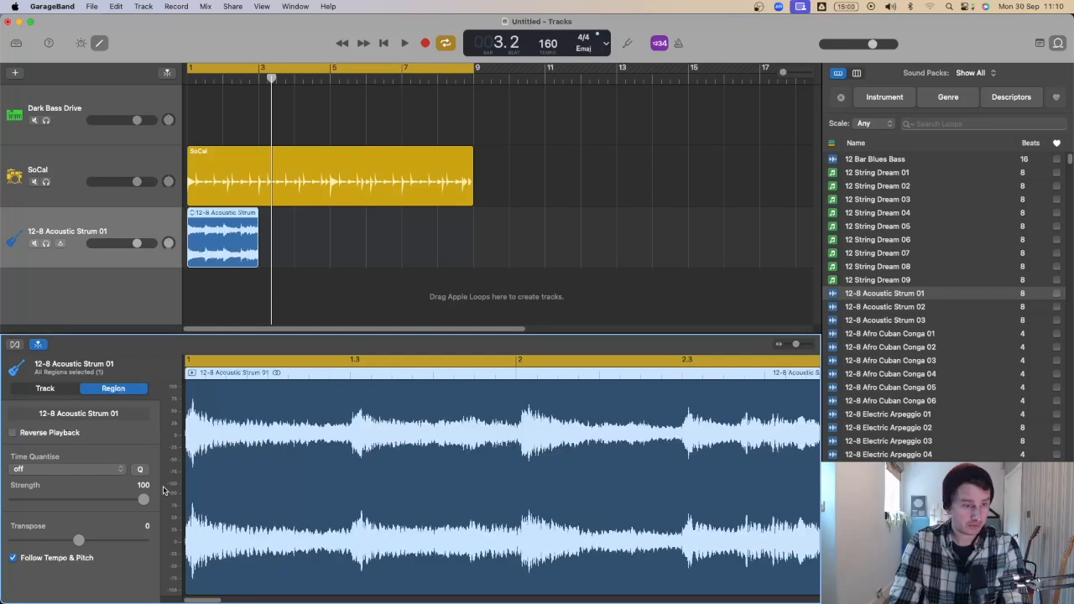
- Examine the acoustic strum loop's Track and Region settings in the audio editor, including pitch correction and transpose
left_click(38, 388)
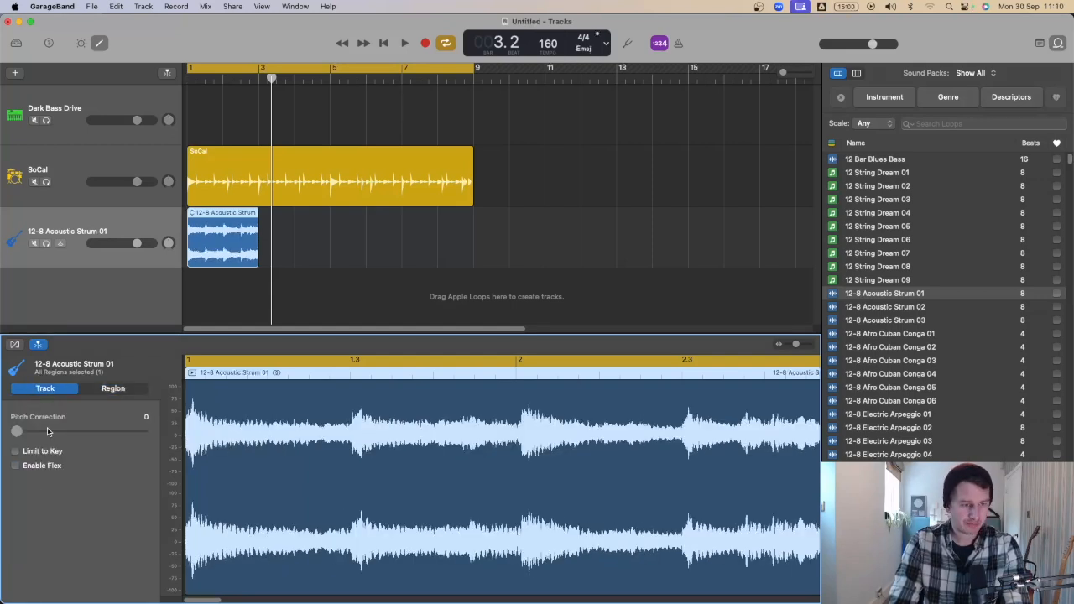
left_click(118, 389)
mouse_move(78, 541)
left_mouse_down()
mouse_move(120, 542)
mouse_move(47, 547)
mouse_move(81, 547)
left_mouse_up()
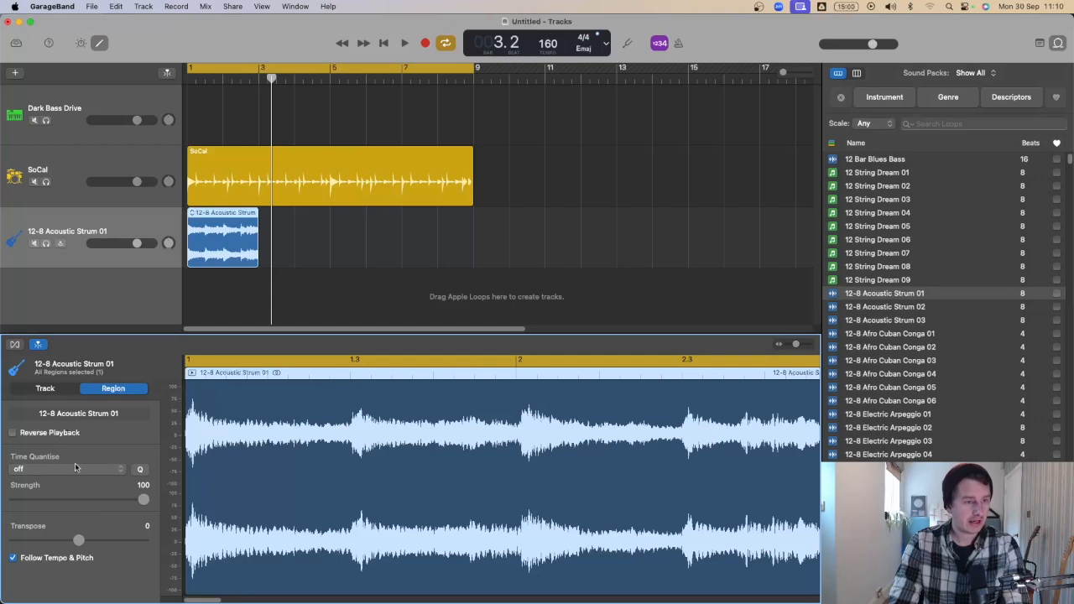
- Enable Flex on the acoustic strum track, add flex markers near beat 1.3 and bar 2, and shift the bar 2 hit slightly earlier
left_click(15, 344)
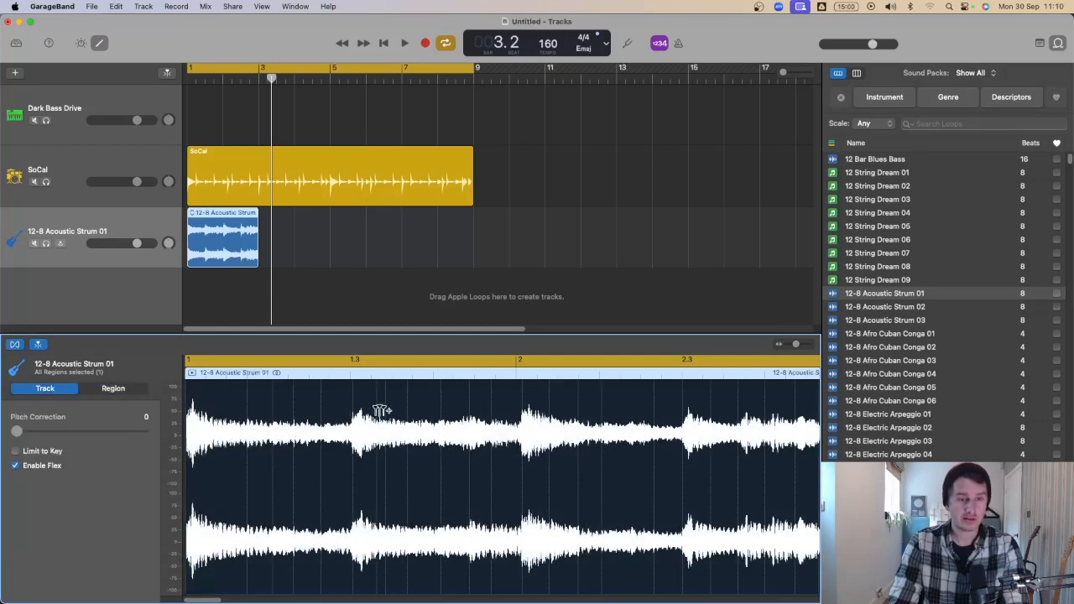
left_click(353, 402)
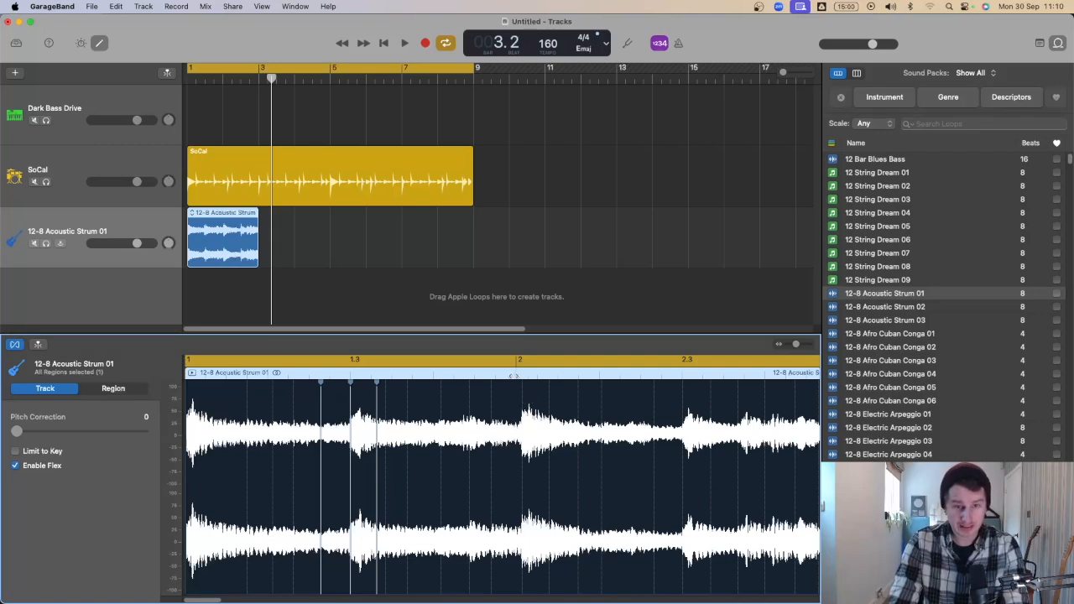
left_click(522, 408)
left_click_drag(522, 408, 515, 409)
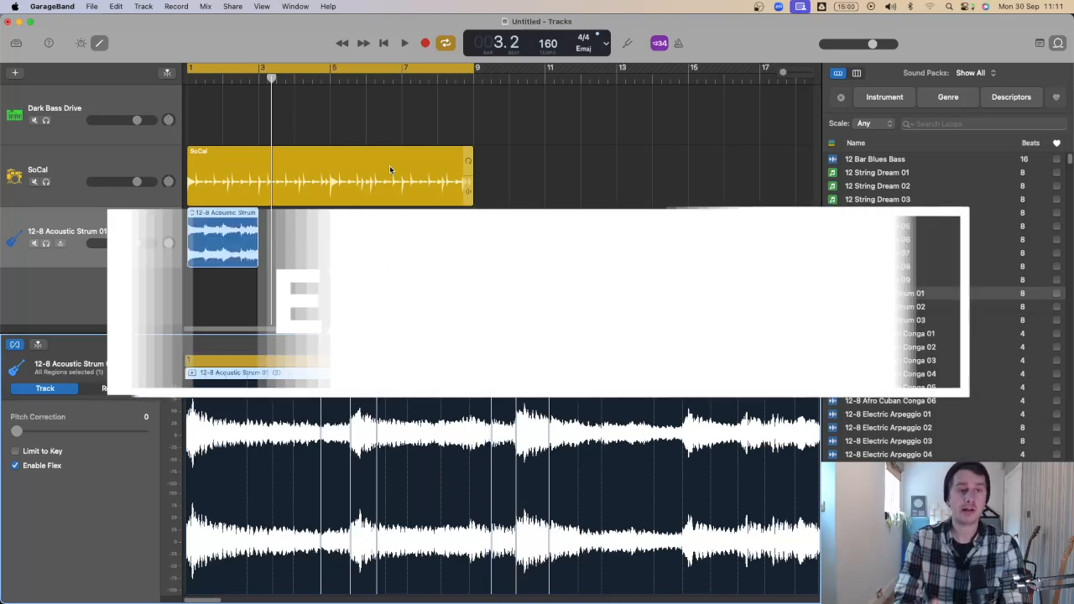
- Open the settings for exporting the song to disk and choose the WAVE format
left_click(201, 7)
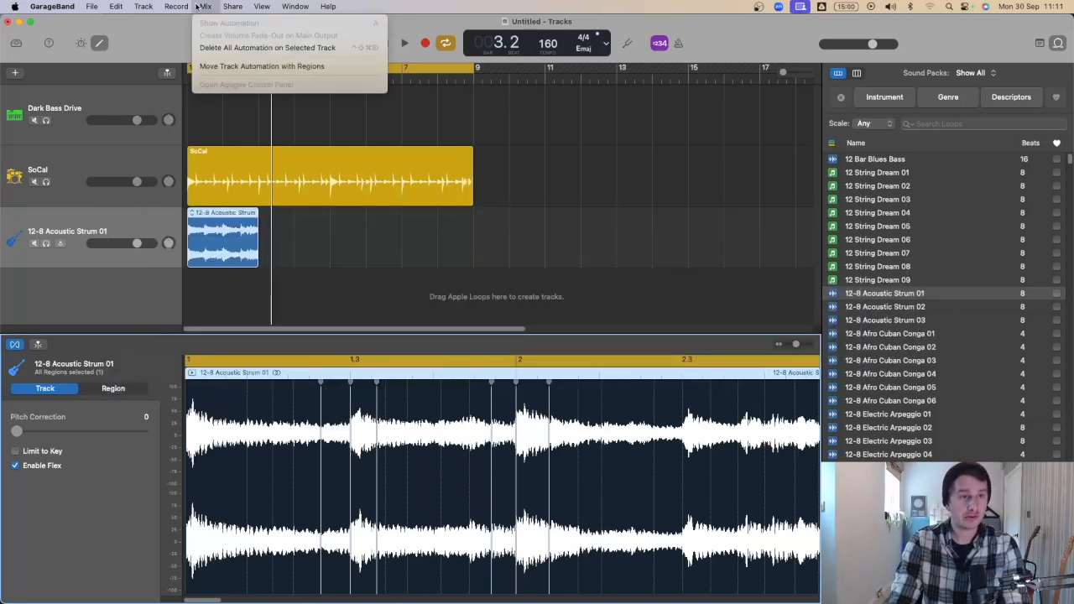
mouse_move(227, 6)
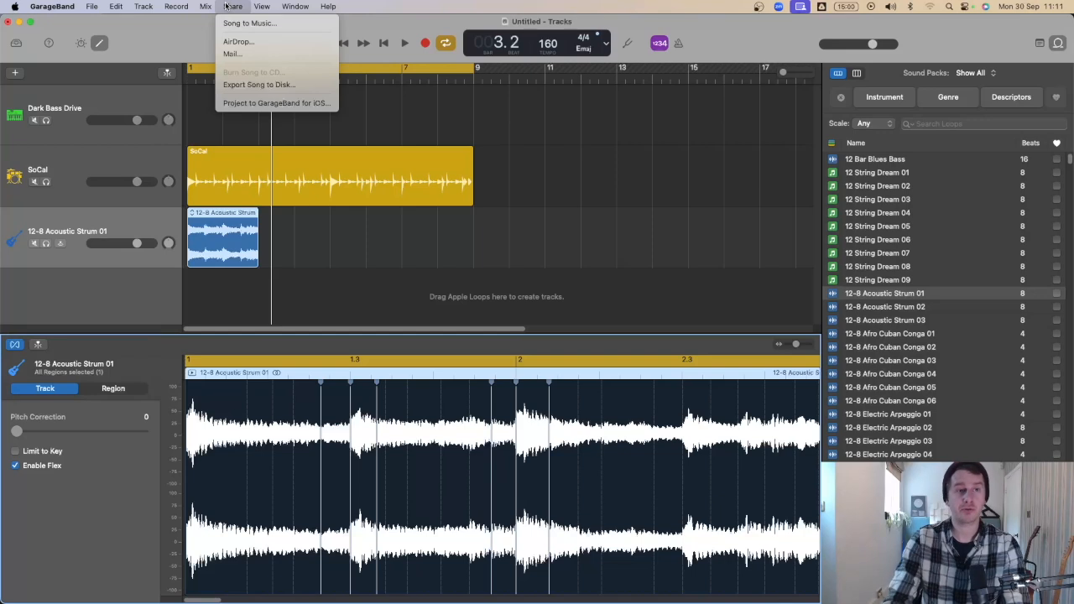
left_click(261, 84)
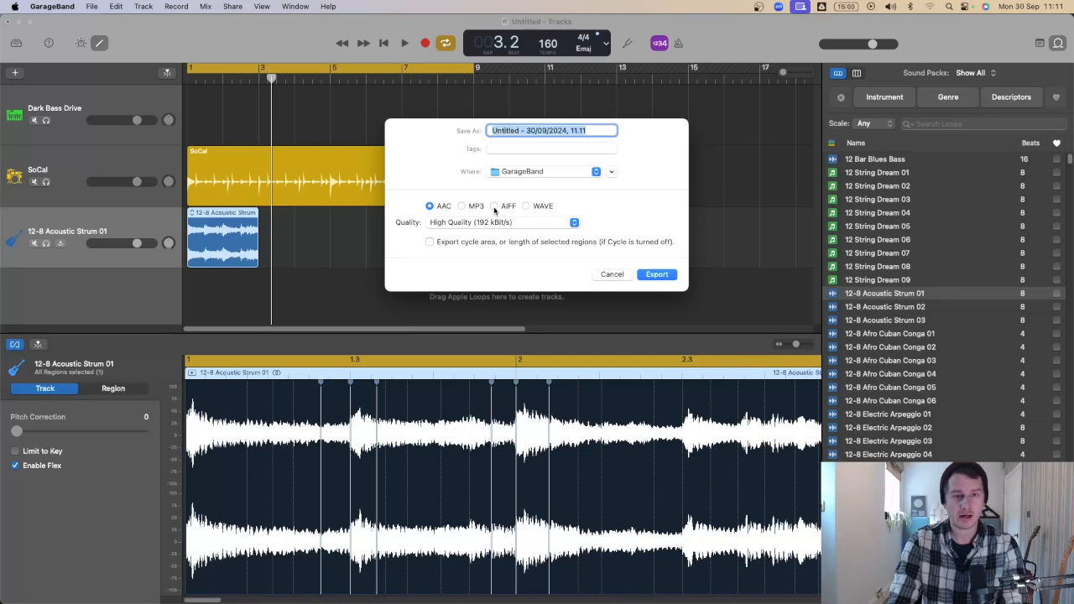
left_click(527, 207)
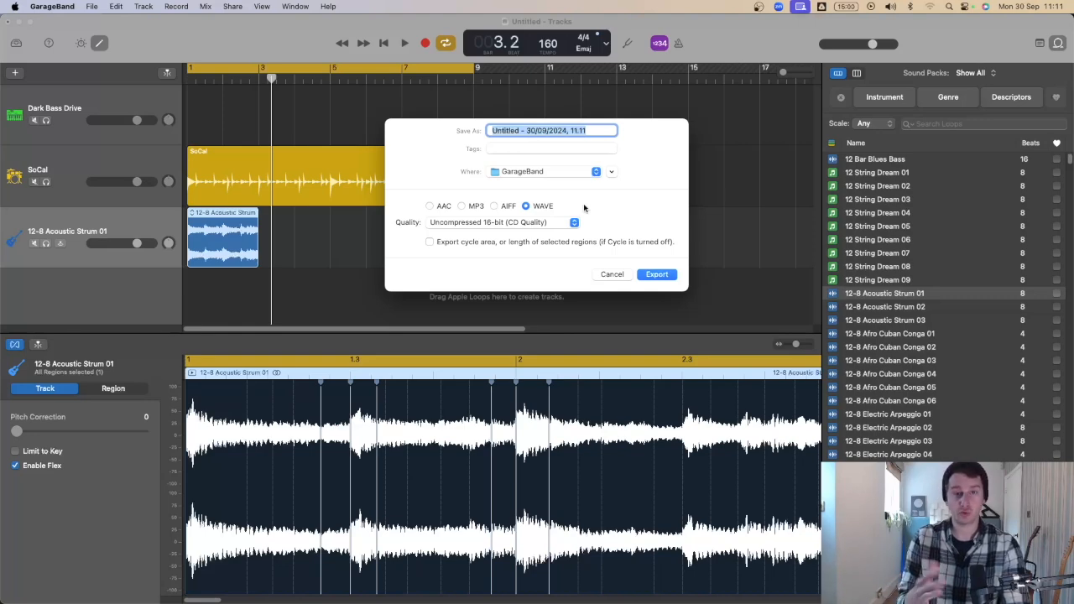
- Switch to Logic Pro and open the bounce settings for the project or section
key("super+Tab")
key("super+Tab")
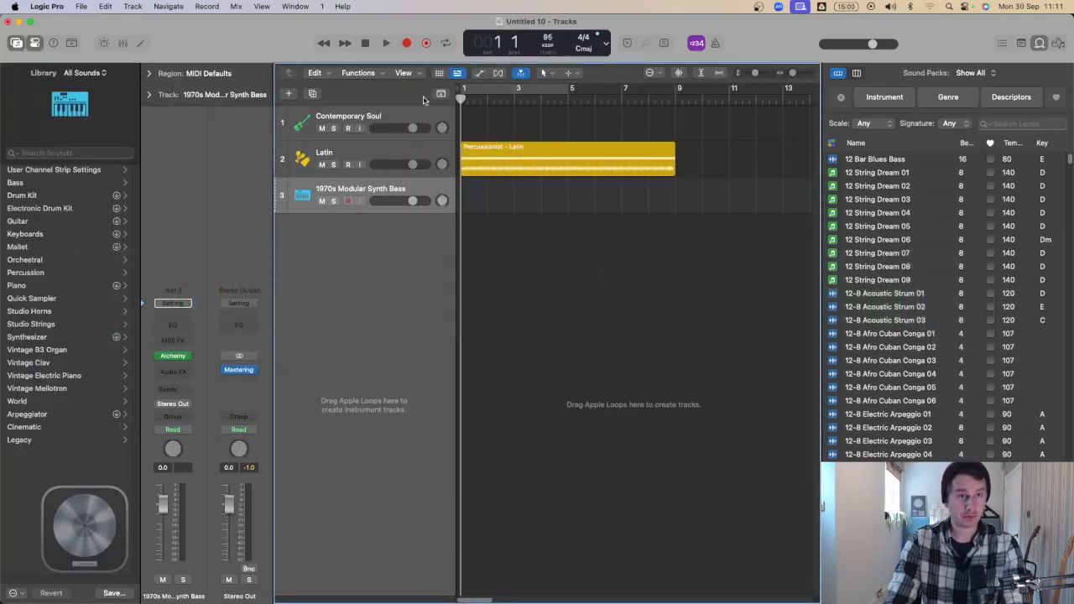
left_click(81, 6)
mouse_move(125, 287)
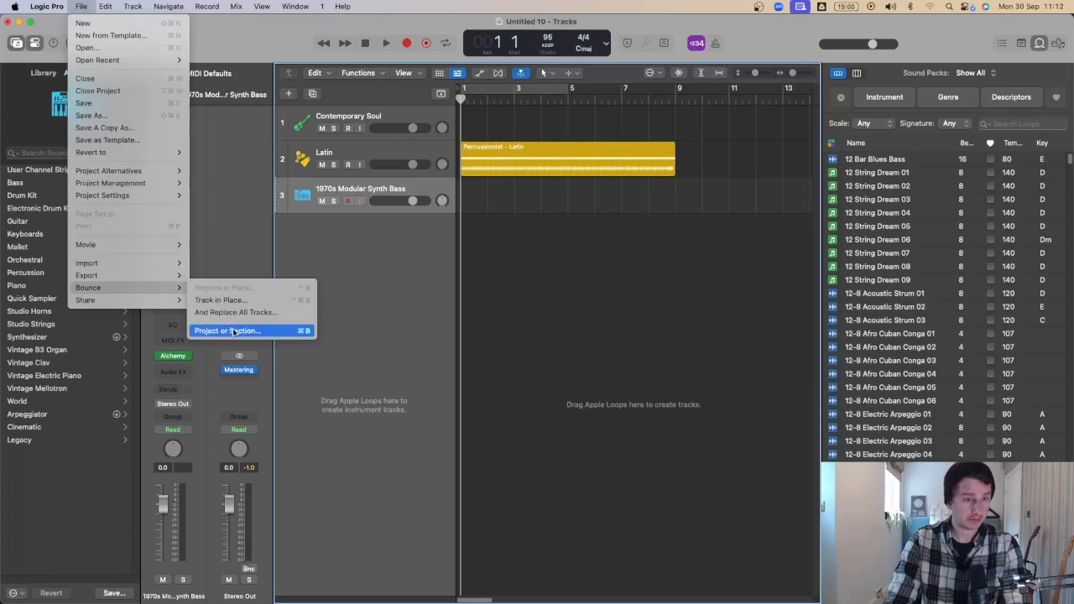
left_click(238, 331)
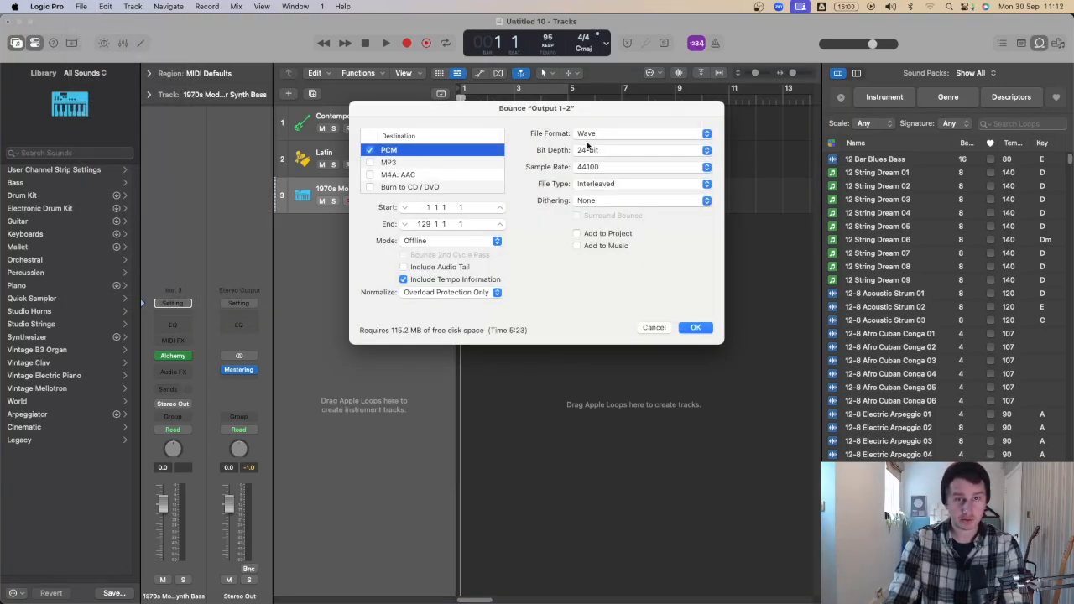
- Examine the PCM bounce's sample rate and file format choices, and leave the bounce settings without exporting
left_click(595, 168)
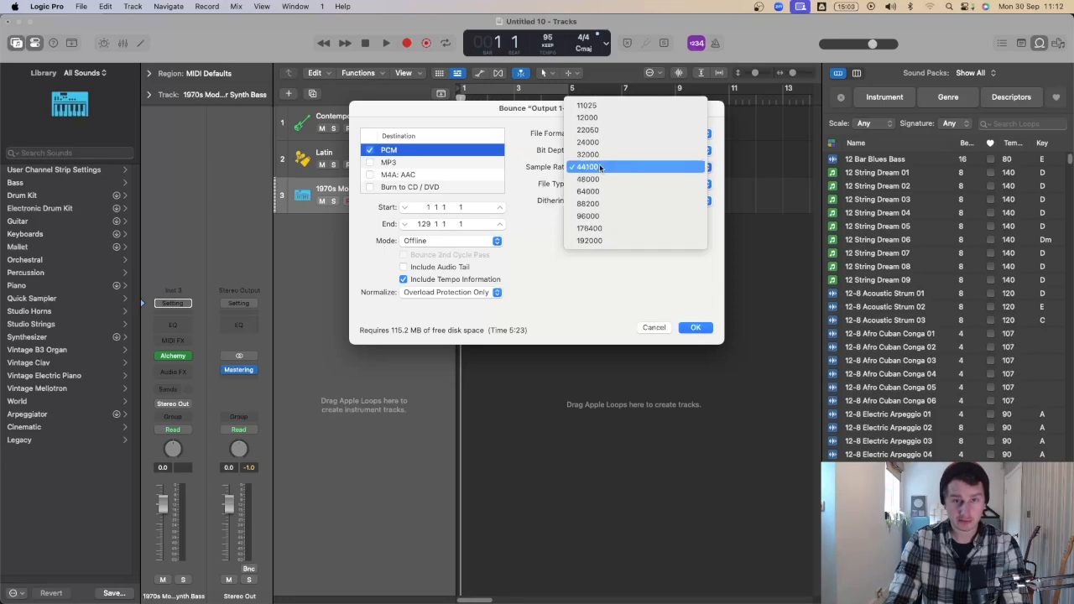
left_click(535, 227)
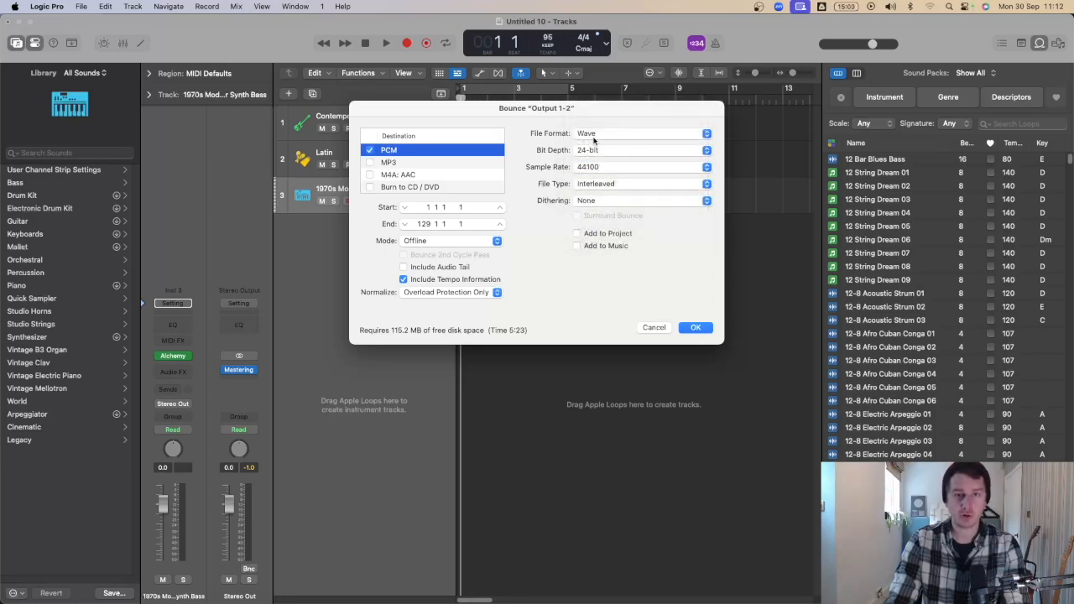
left_click(593, 138)
left_click(567, 242)
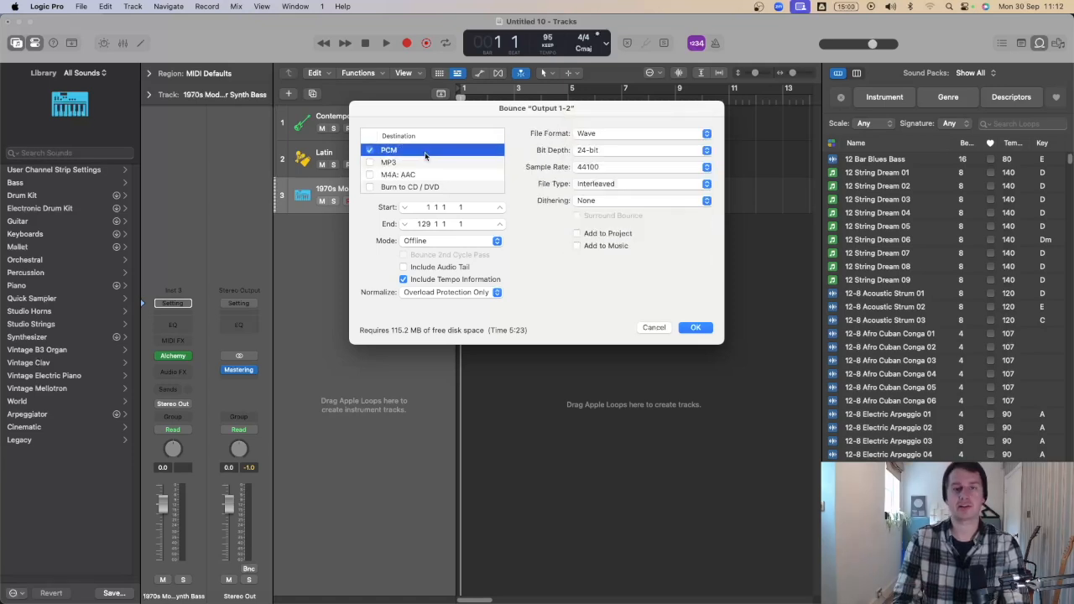
left_click(652, 330)
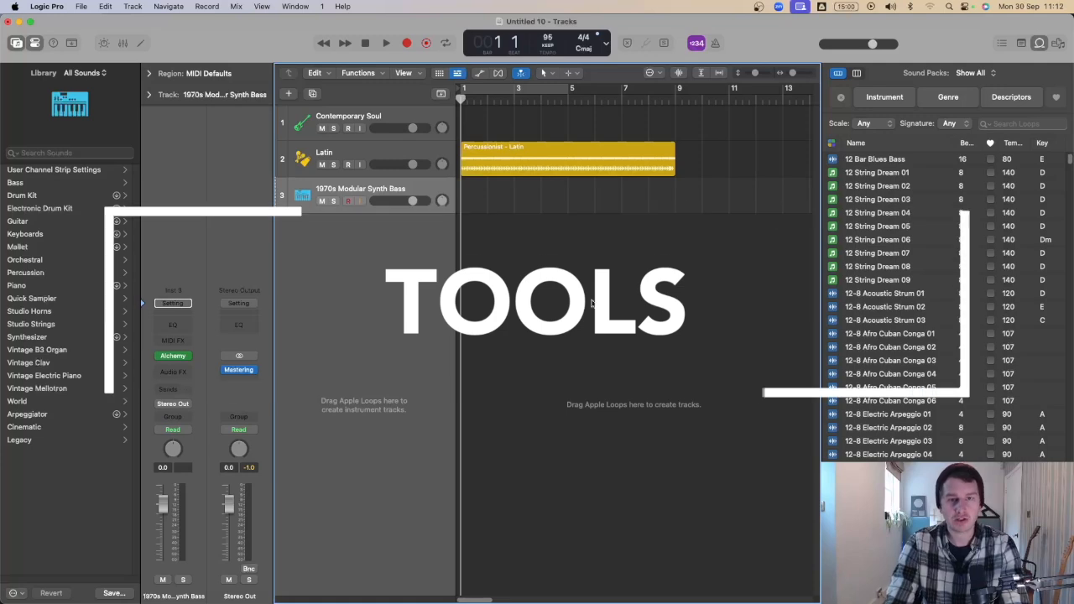
- Review the Tracks area's alternate tool choices and turn on Flex for the tracks, briefly showing and hiding track automation
left_click(568, 73)
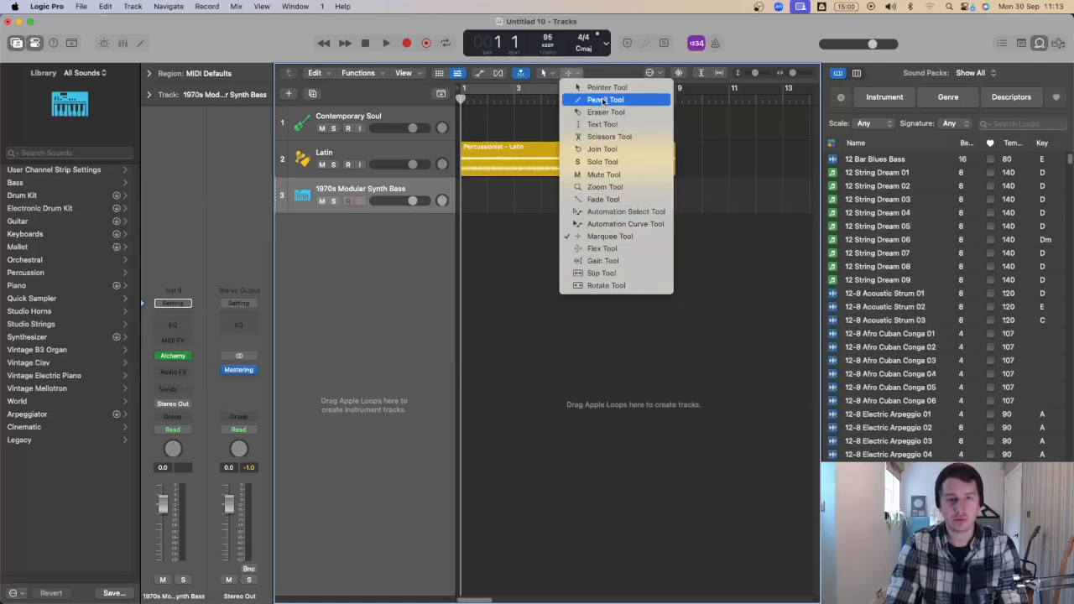
left_click(517, 266)
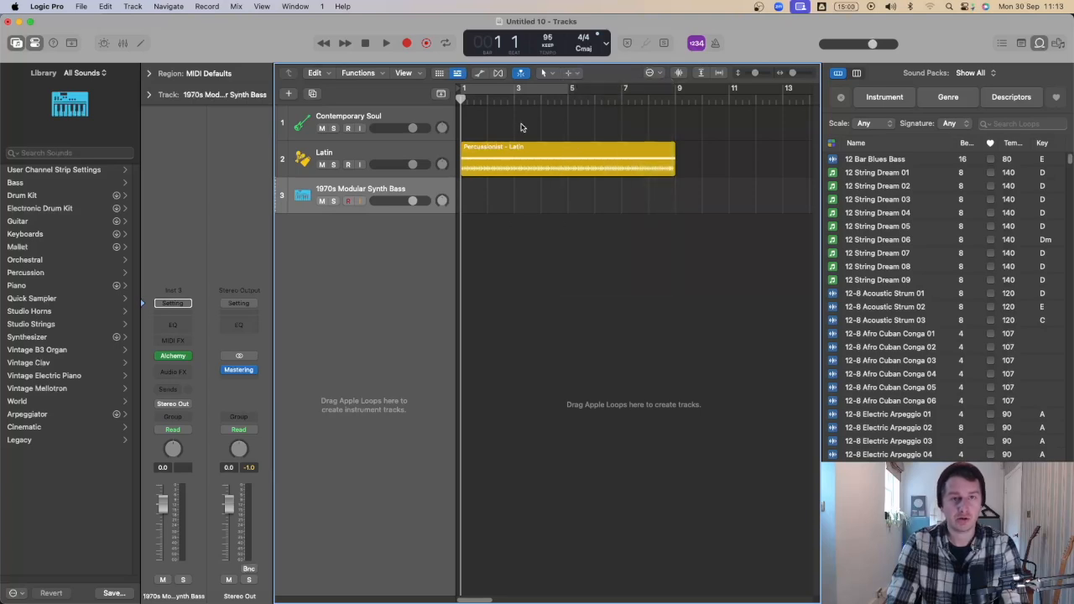
key("cmd+f")
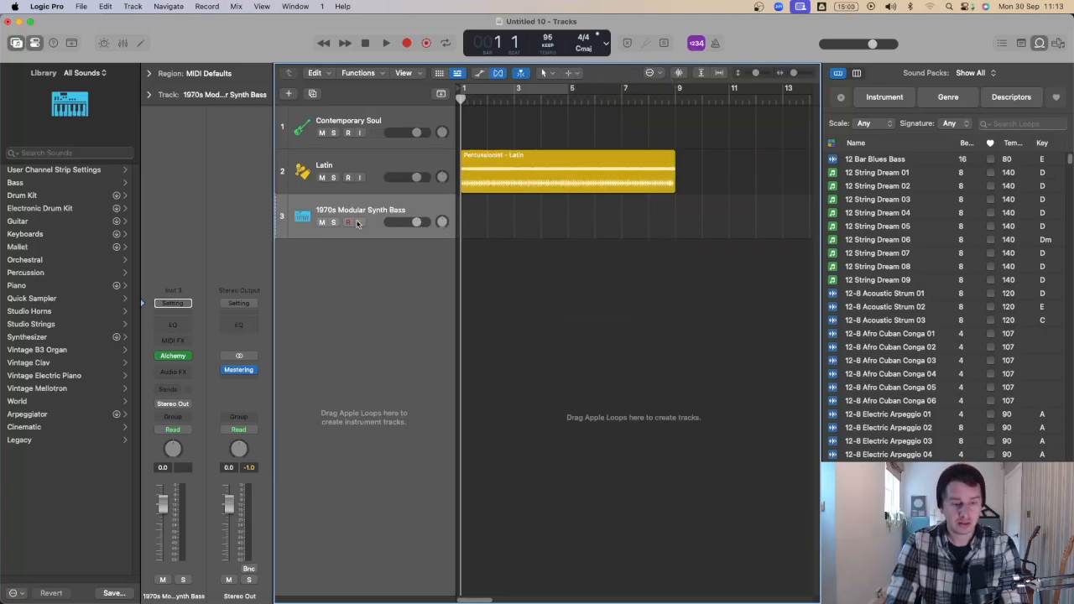
key("a")
key("a")
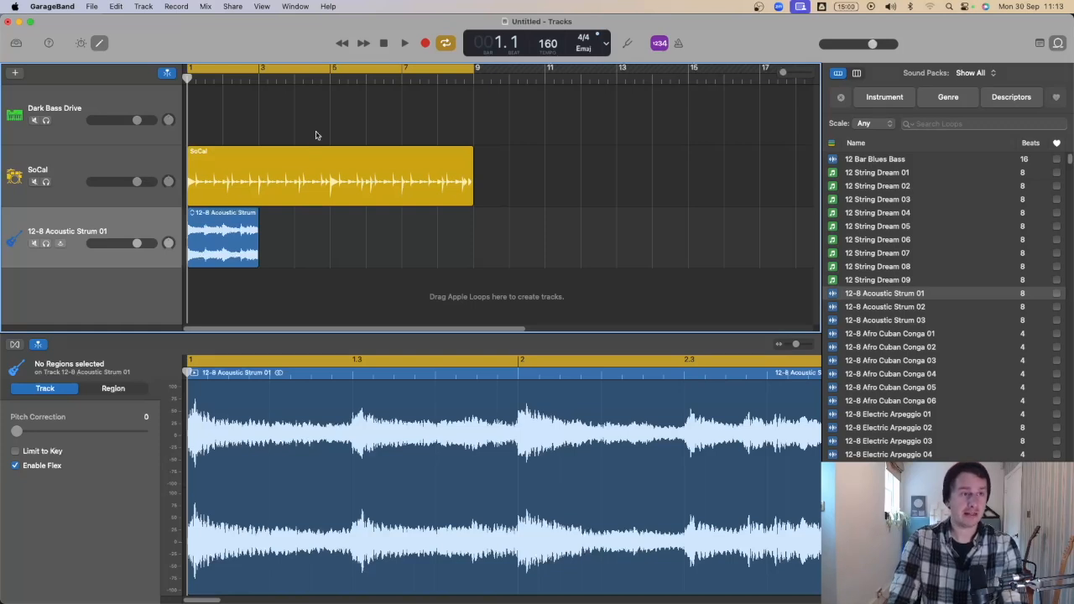
- Place three short MIDI notes just above C2 in bar 1 of the Dark Bass Drive track
left_click(93, 107)
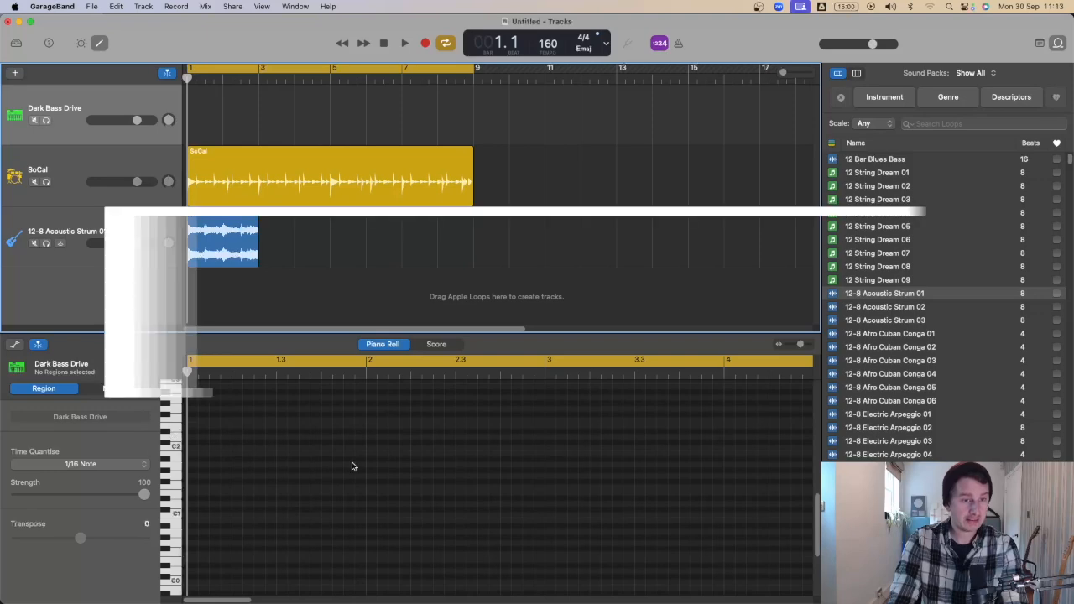
left_click(191, 437, "super")
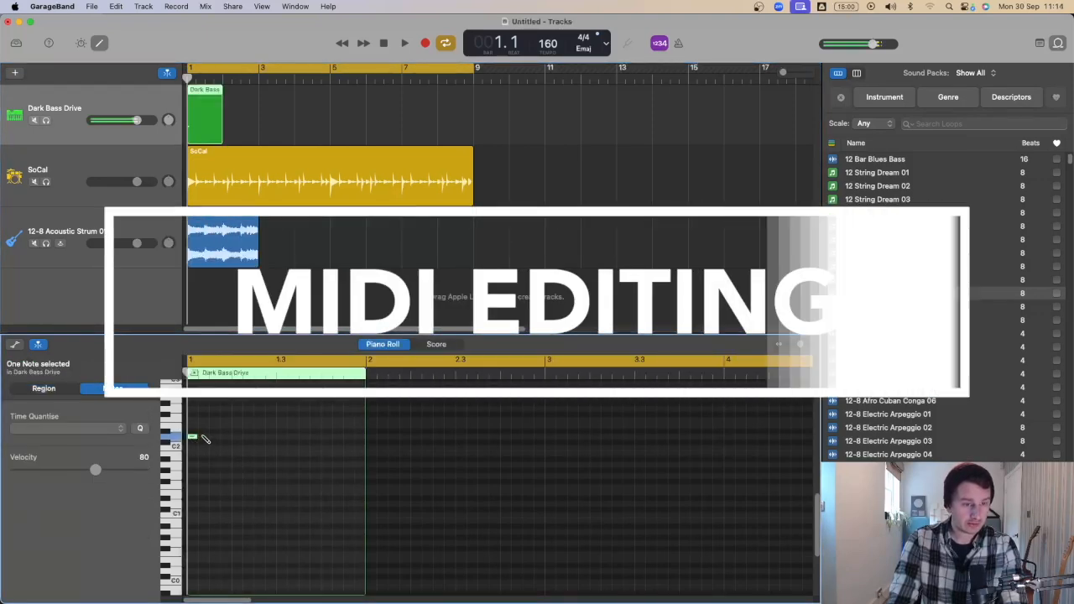
left_click(214, 441, "super")
left_click(237, 437, "super")
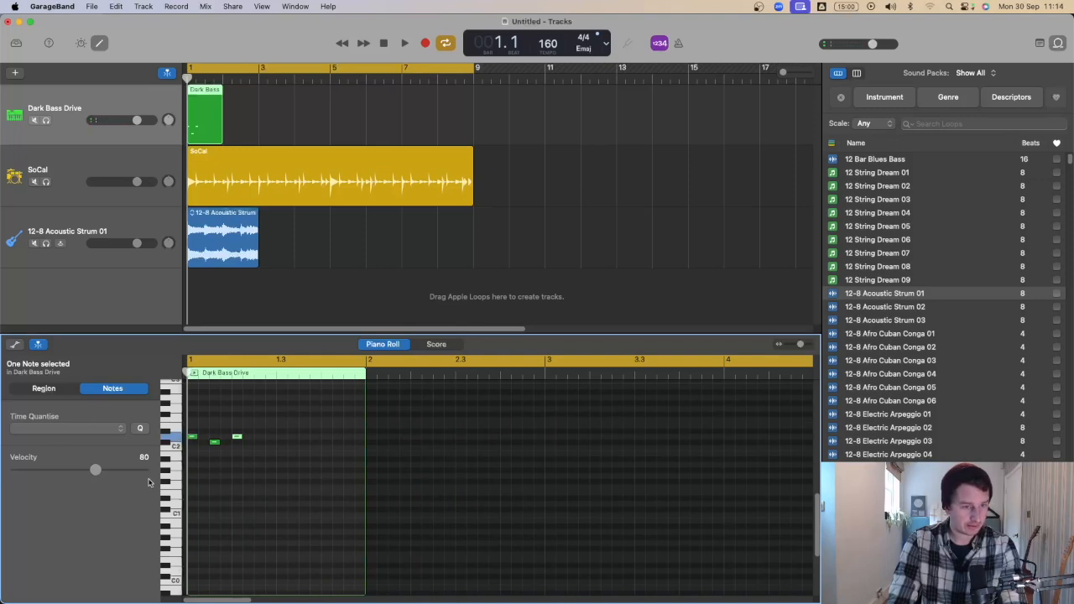
- Set the velocity of the last bass note to 34 and show the region's quantise and transpose settings
left_click_drag(92, 471, 50, 469)
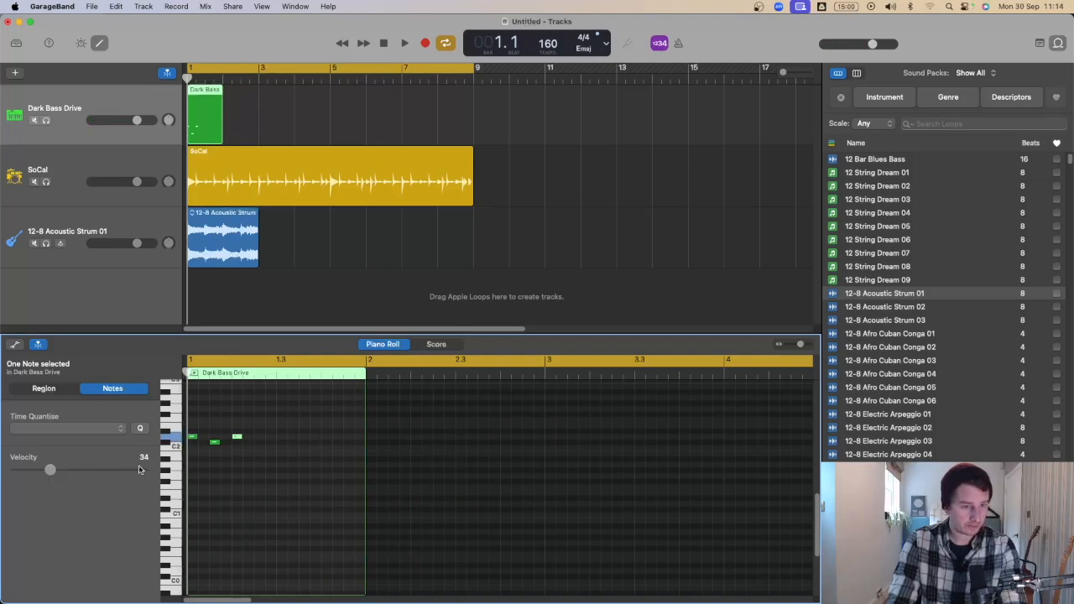
left_click(45, 389)
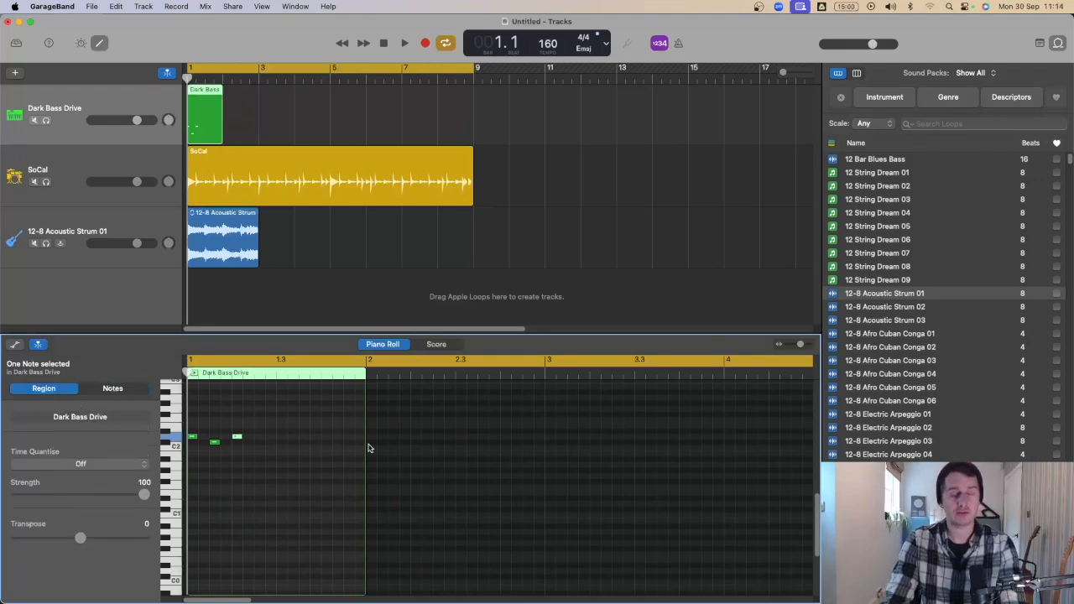
- Switch to Logic Pro and create an empty MIDI region at bar 1 on the Contemporary Soul track
key("super+Tab")
key("super+Tab")
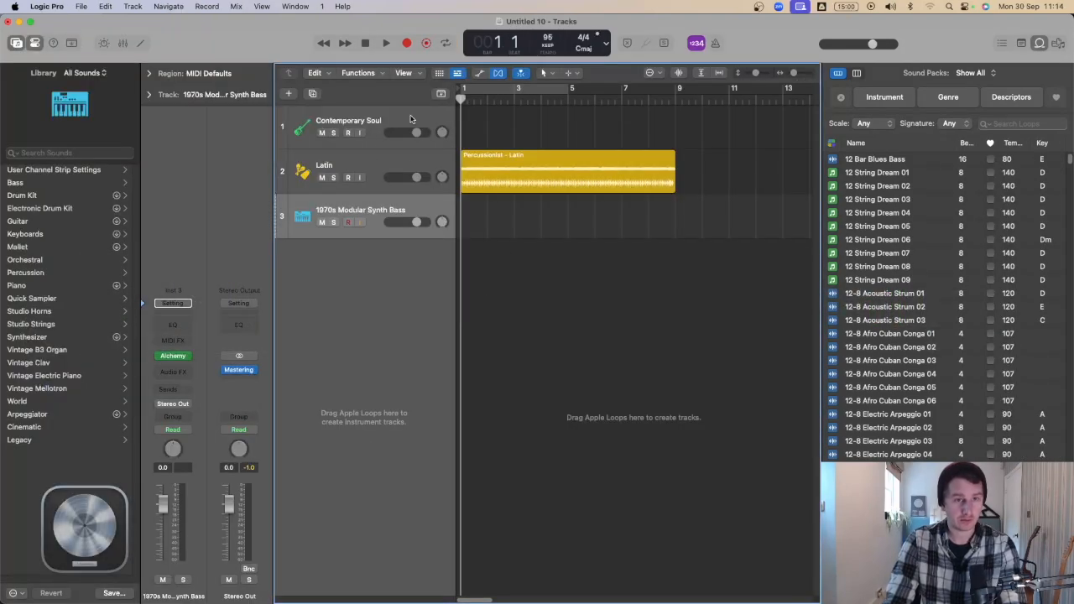
right_click(468, 123)
left_click(477, 126)
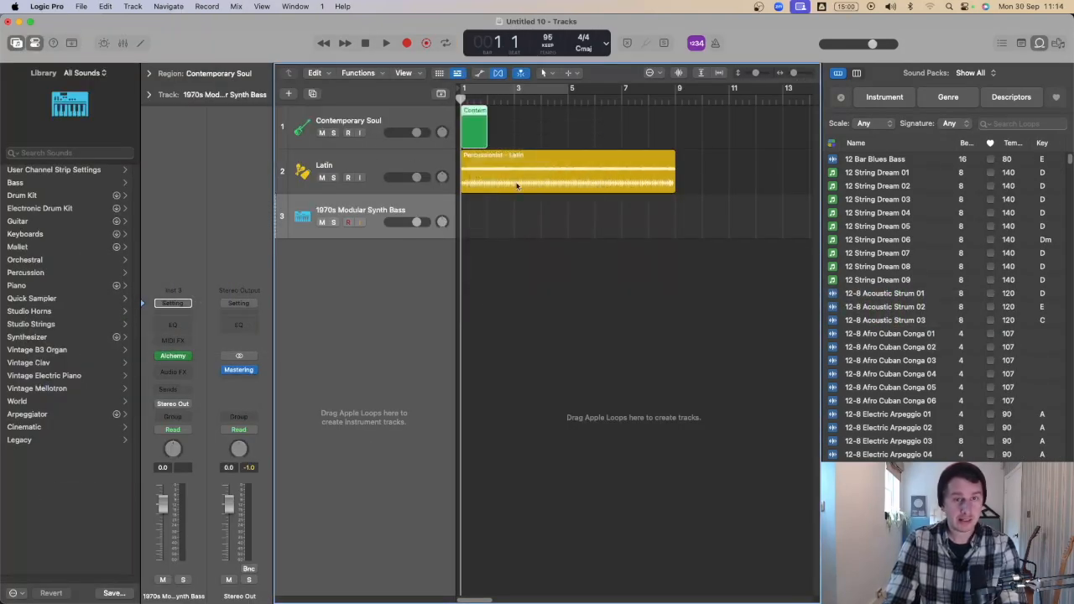
- Open the Contemporary Soul region in the Piano Roll and add three D3 notes at eighth-note intervals from bar 1
double_click(474, 117)
left_click(441, 472)
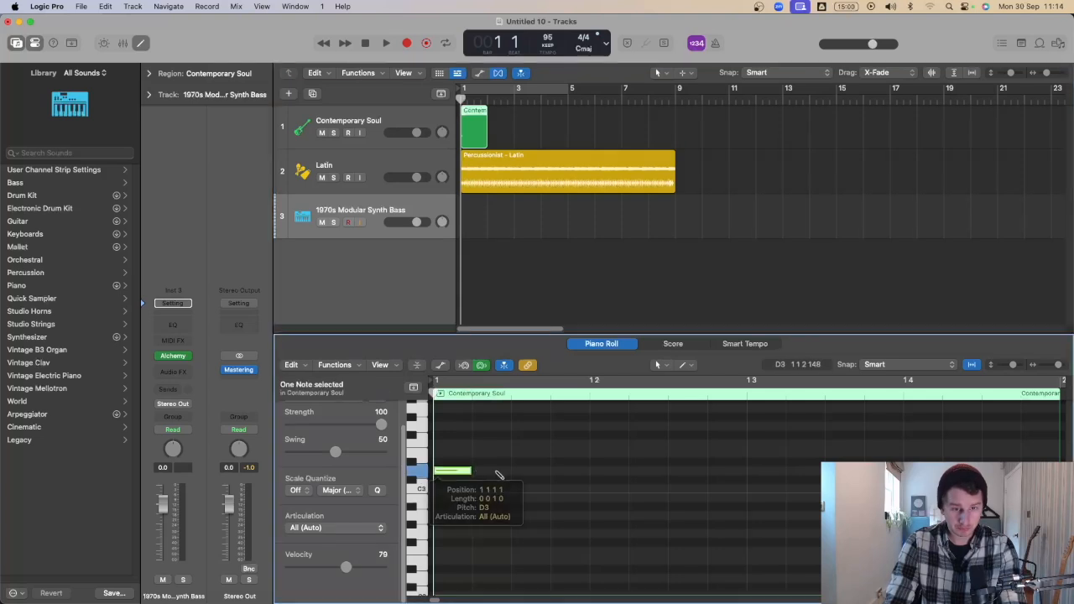
left_click(515, 471)
left_click(595, 472)
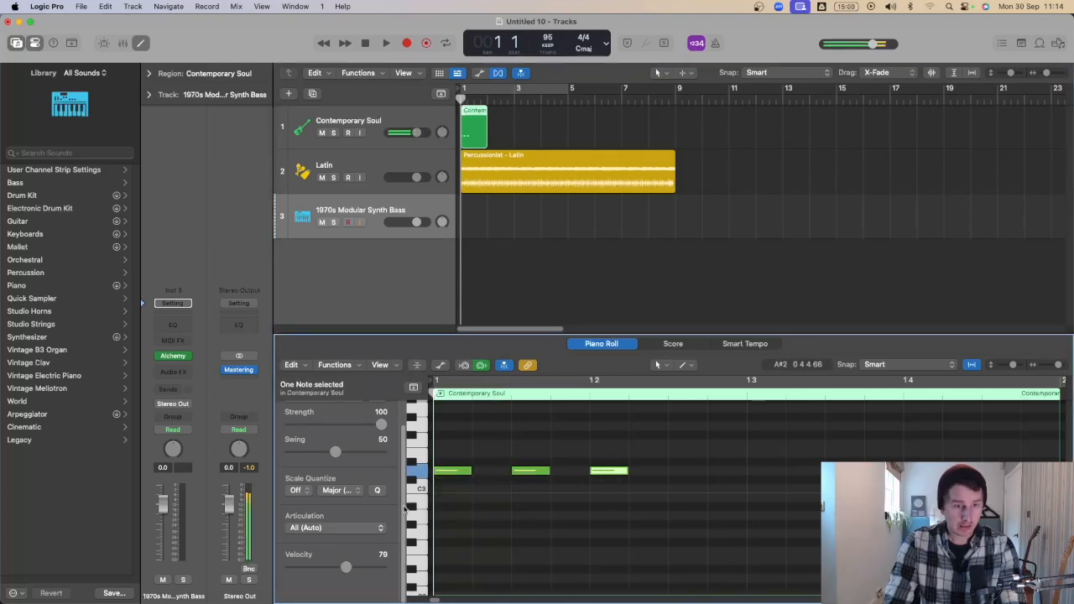
- Examine the Piano Roll's note editing commands and functions, including the MIDI Transform options, and close the Piano Roll
left_click(302, 365)
left_click(303, 367)
left_click(307, 368)
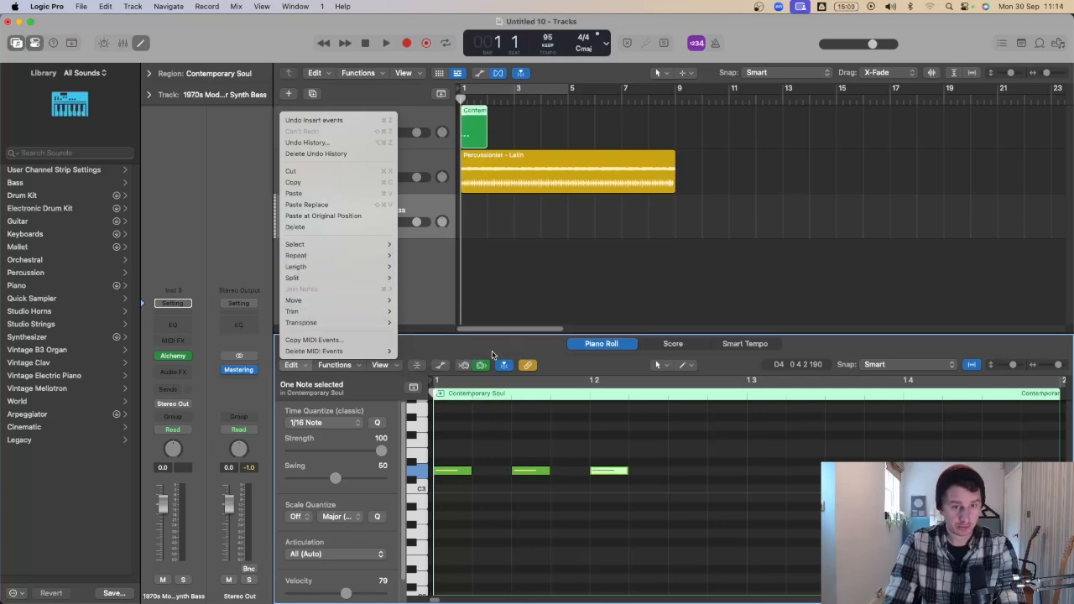
left_click(350, 366)
left_click(350, 367)
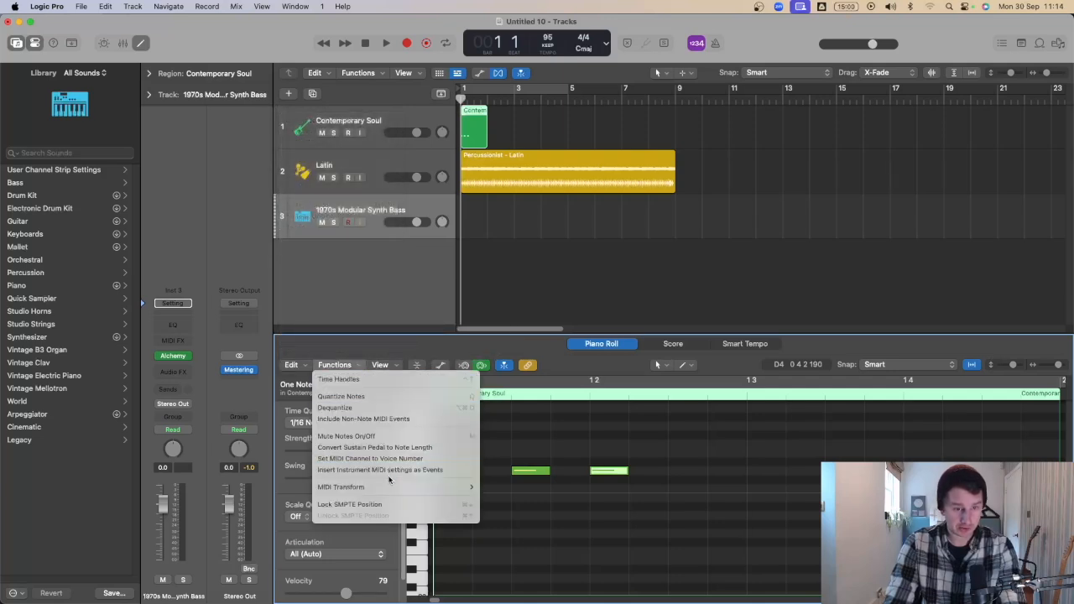
mouse_move(388, 487)
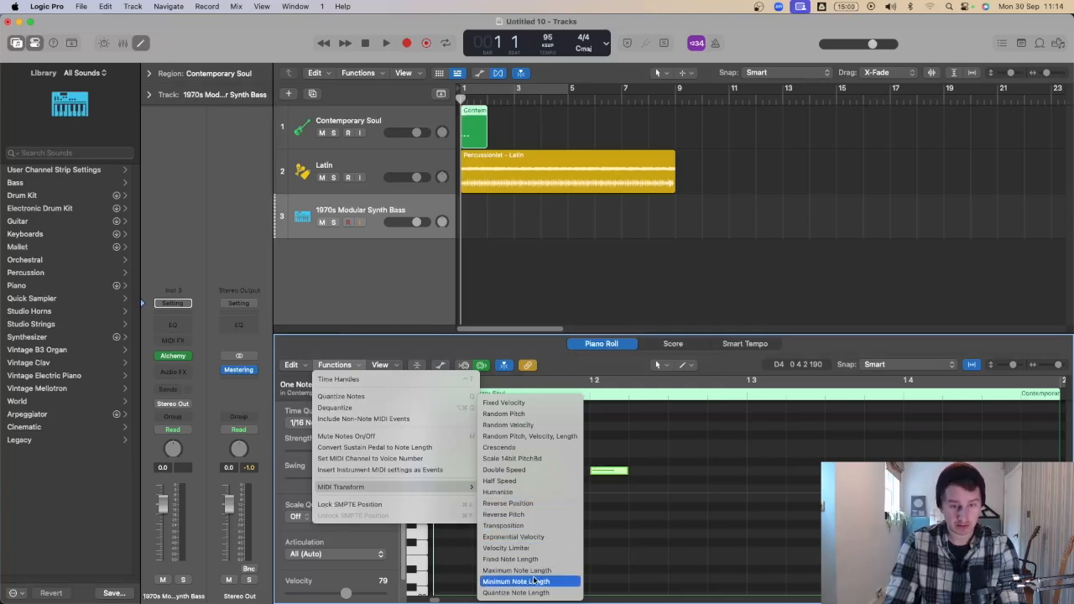
left_click(701, 483)
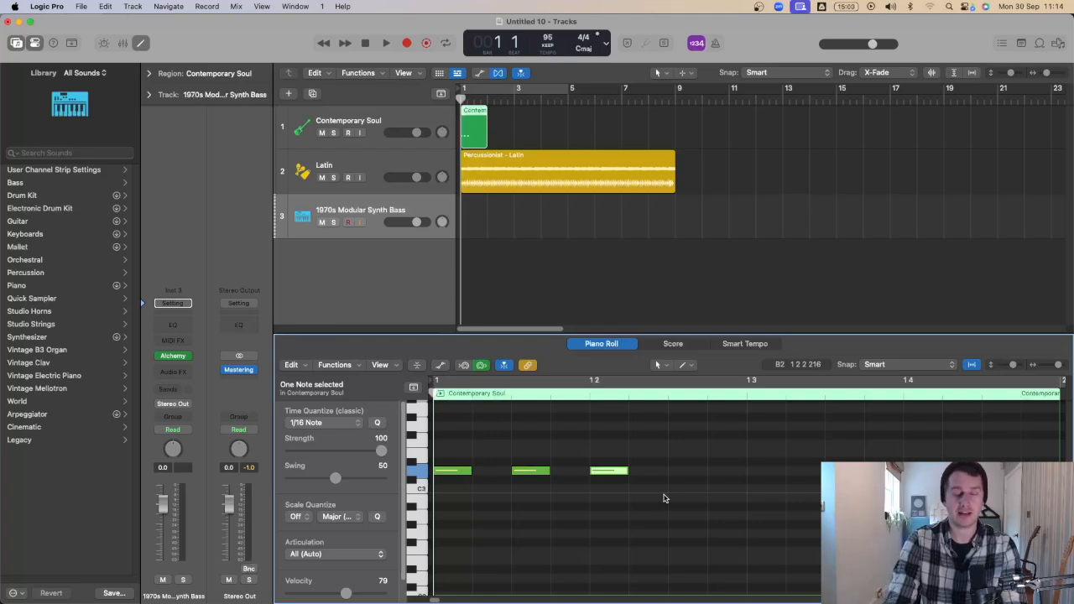
key("p")
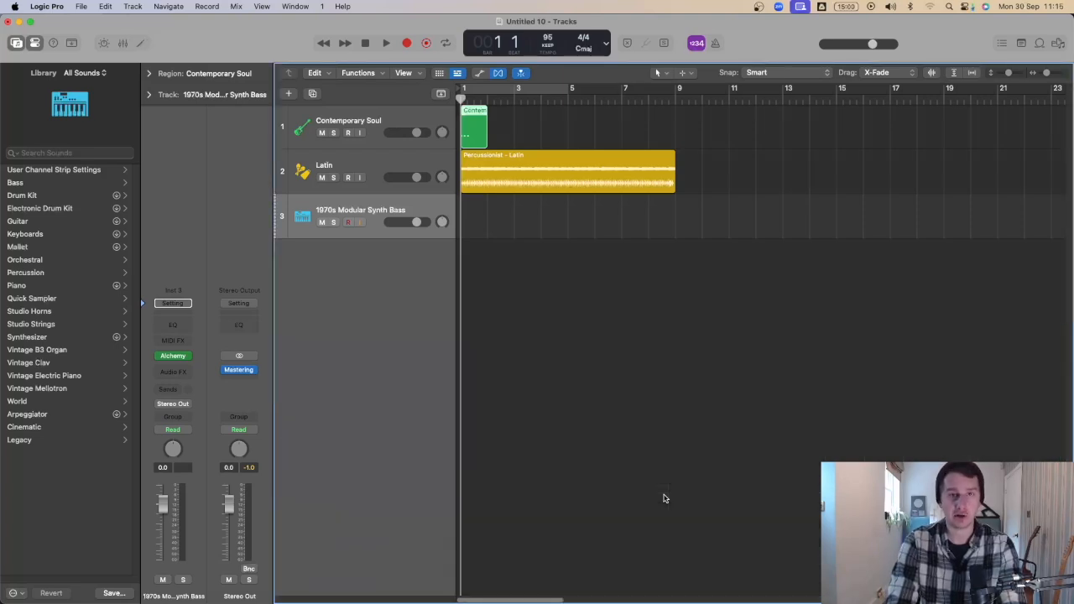